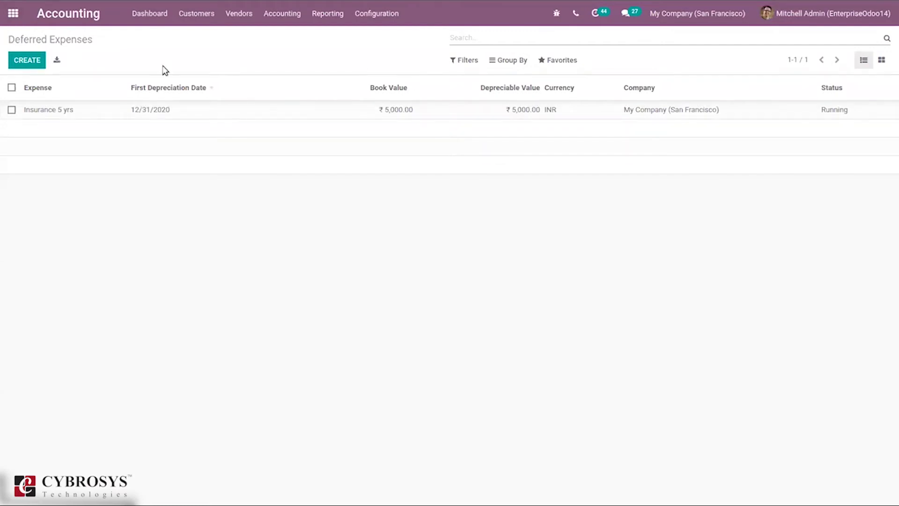
Open the Deferred Expense Models configuration list and create a new model record
click(372, 15)
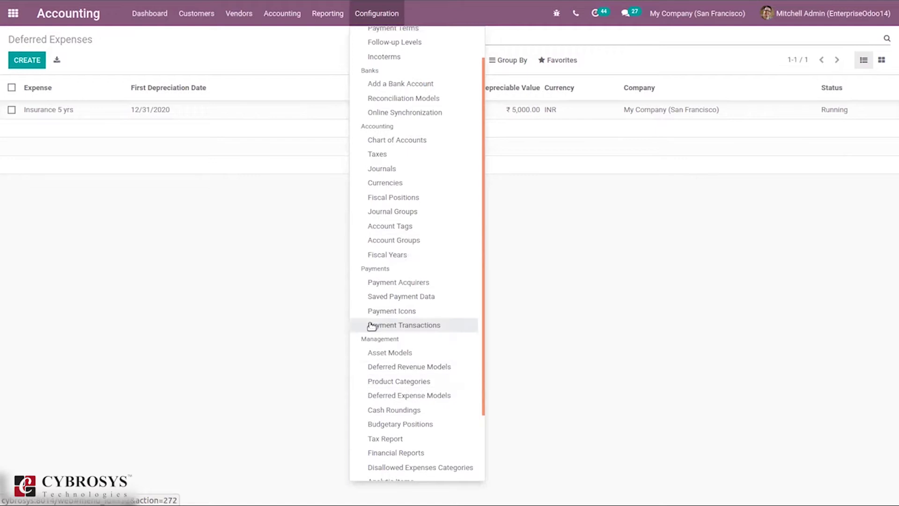
click(431, 396)
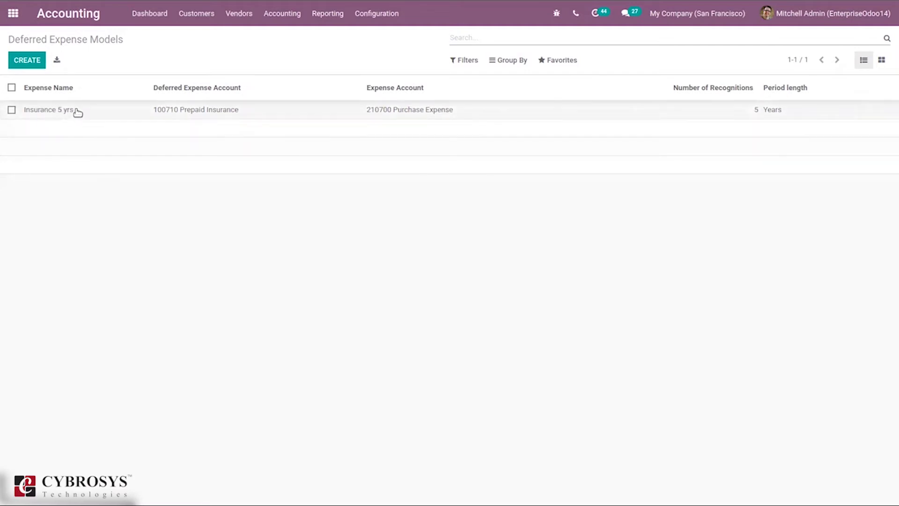
click(28, 57)
click(29, 61)
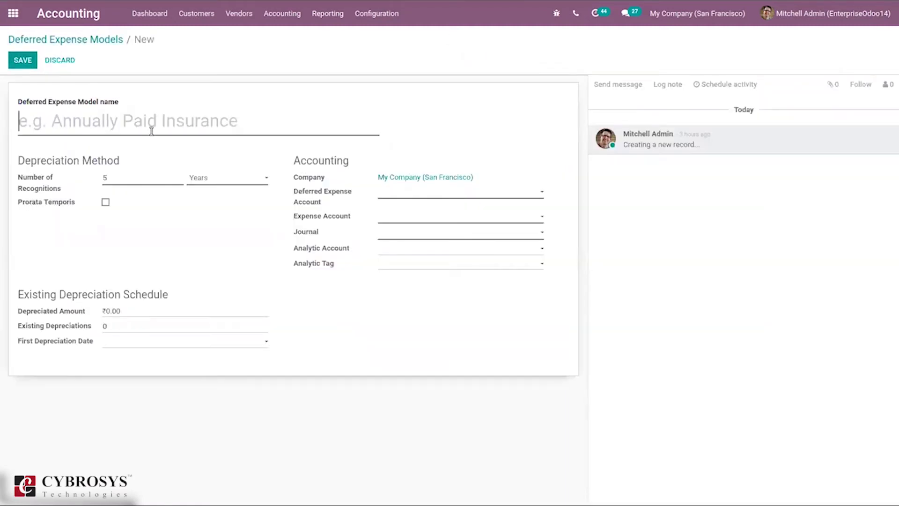
Name the new deferred expense model "1 Year of Insurance"
text(In)
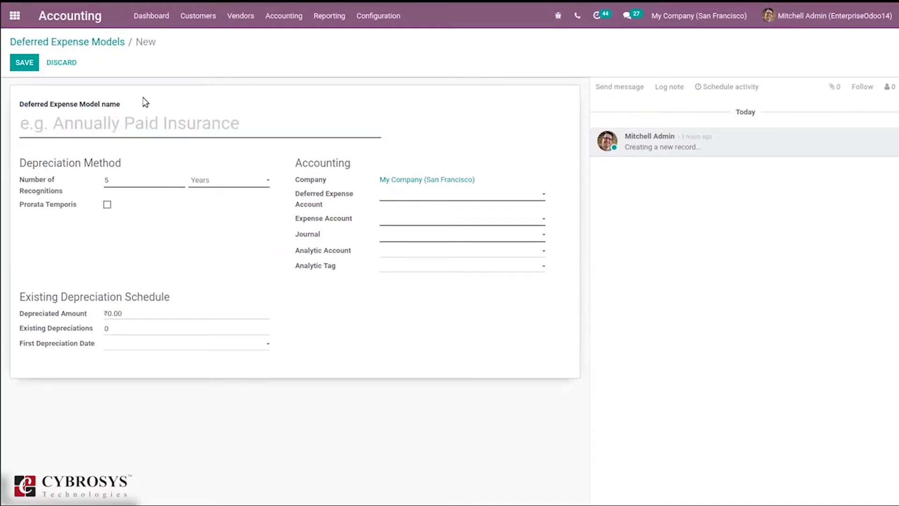
text(! yea)
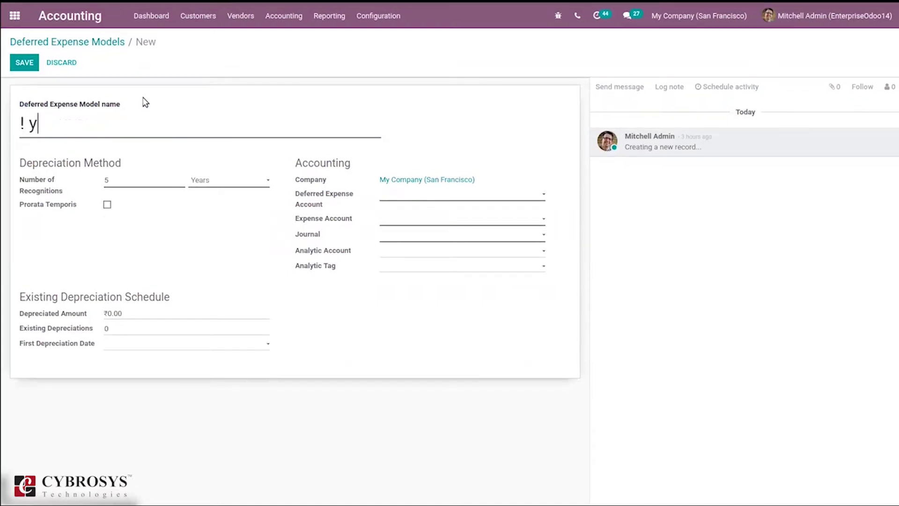
key(BackSpace)
key(BackSpace)
key(BackSpace)
key(BackSpace)
key(BackSpace)
text(1 Year of )
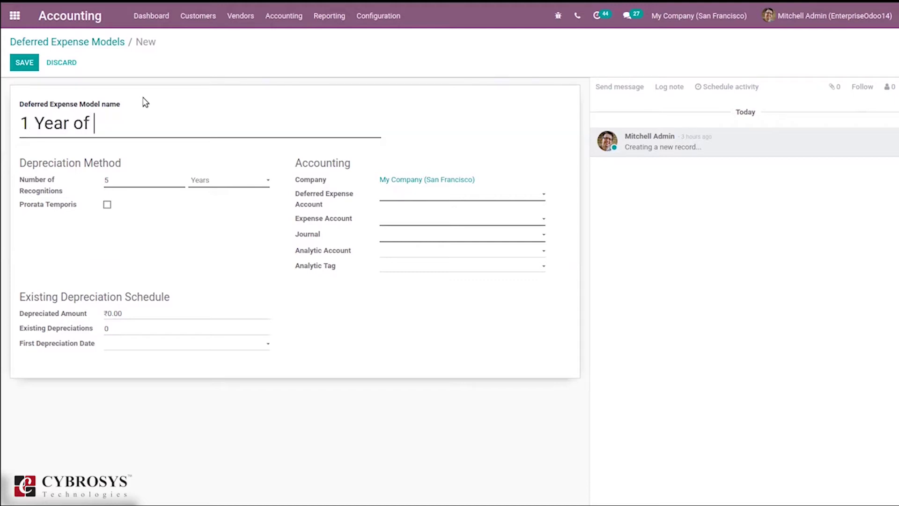
text(Insurance)
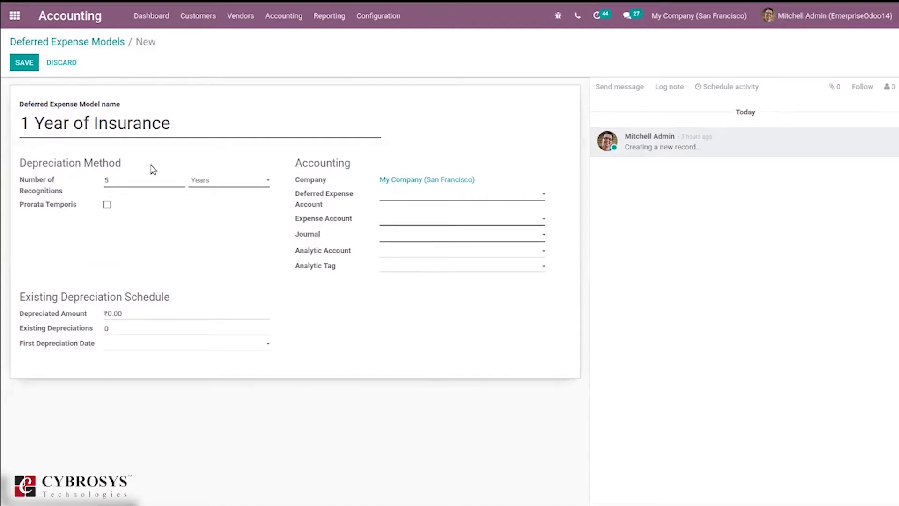
Set the model's number of recognitions to 12 and the period unit to Months
click(219, 183)
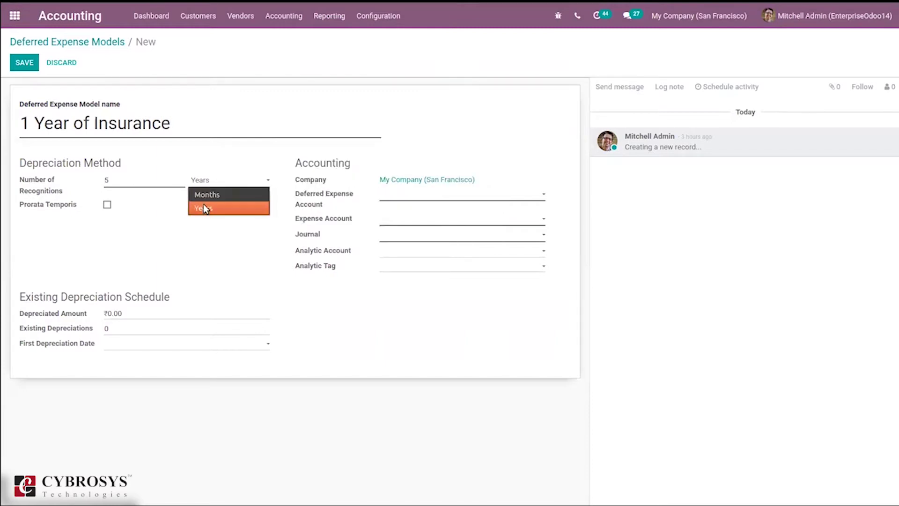
click(167, 179)
key(BackSpace)
text(12)
click(225, 186)
click(229, 191)
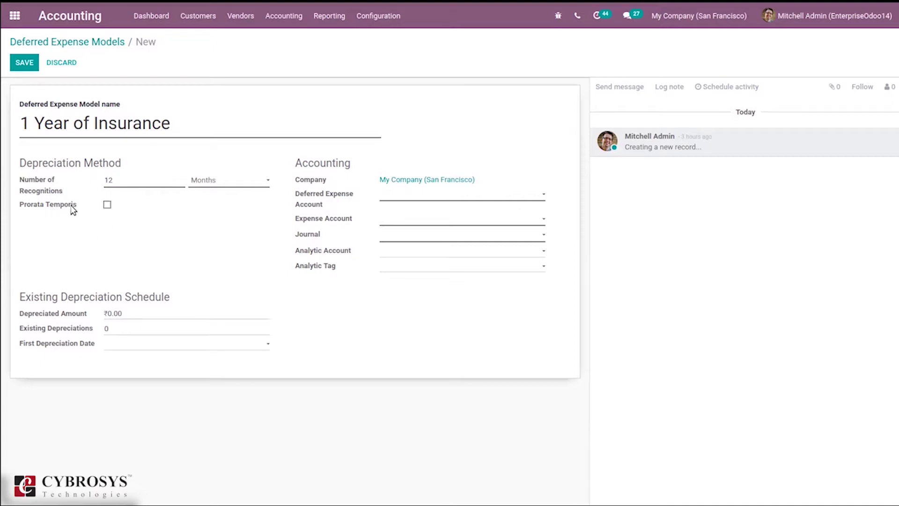
mouse_move(59, 207)
click(107, 205)
click(108, 205)
Assign 100710 Prepaid Insurance as the model's deferred expense account
click(396, 197)
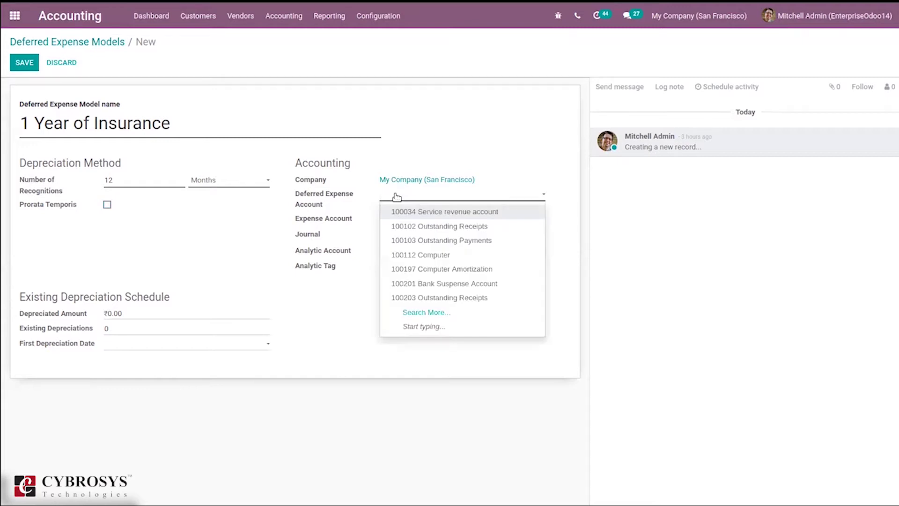
text(pre)
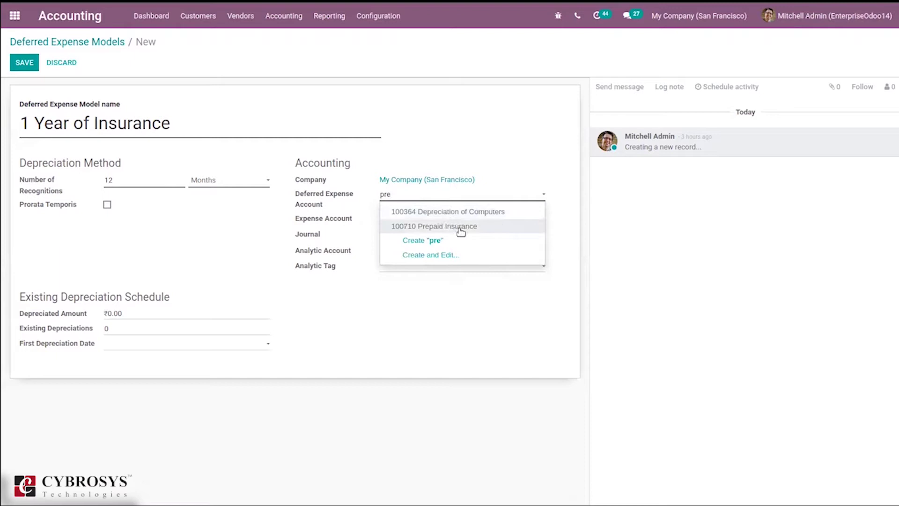
click(461, 231)
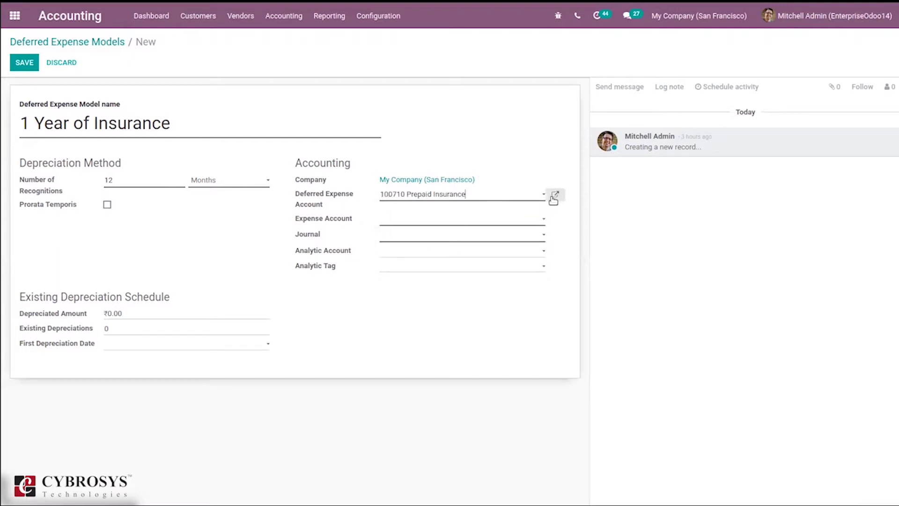
Edit the linked Prepaid Insurance account from the model form, set Automate Deferred Expense to No, and save the account
click(554, 195)
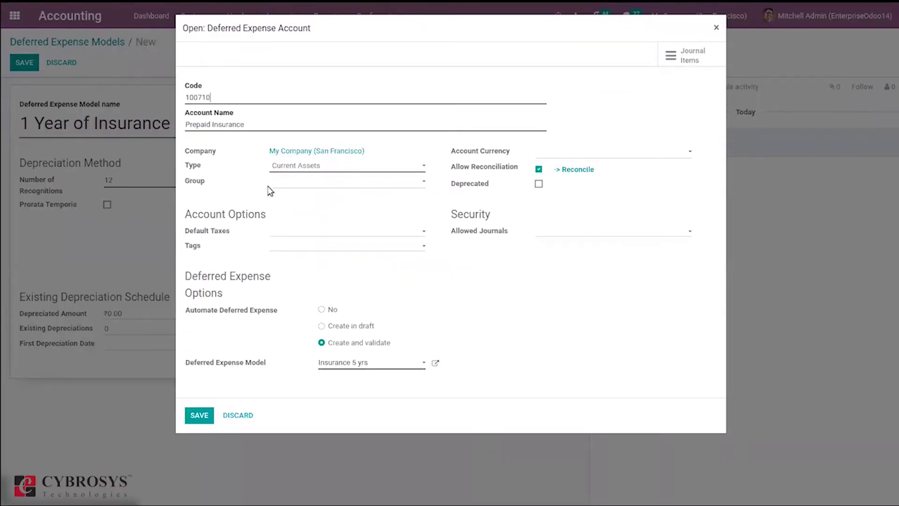
click(365, 167)
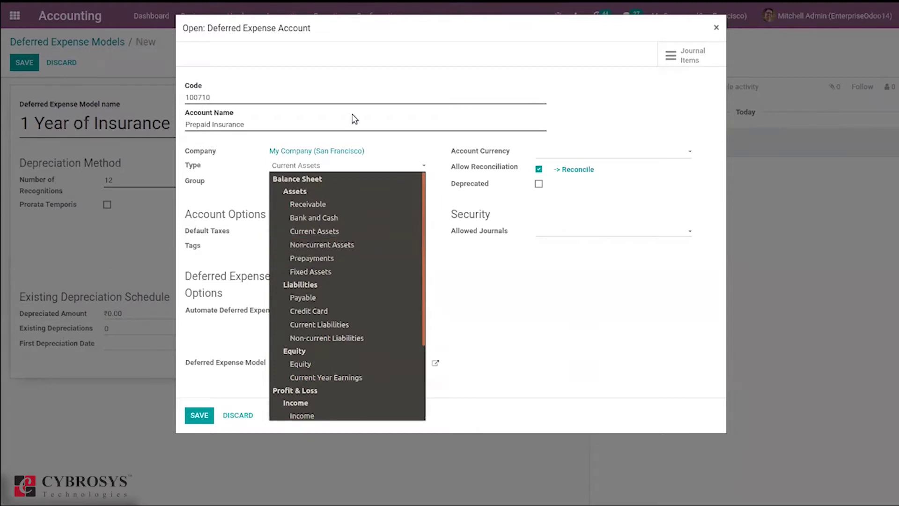
click(354, 118)
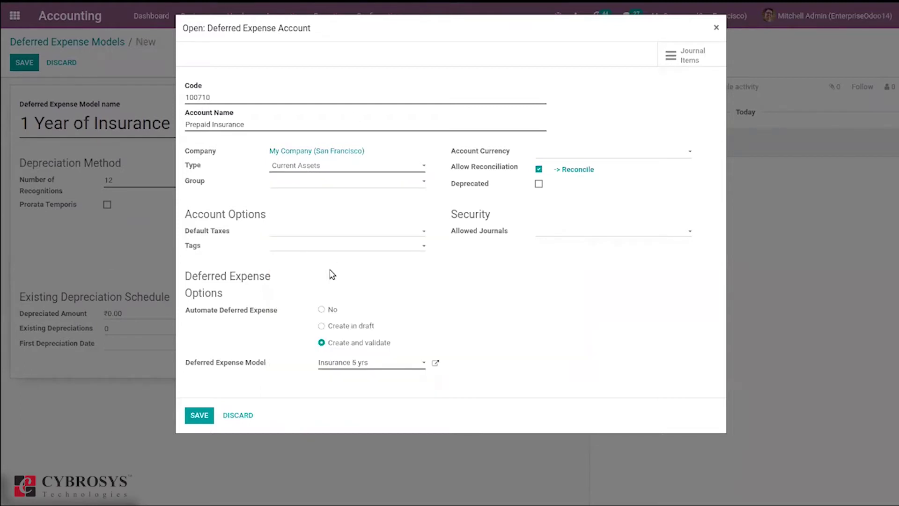
click(322, 309)
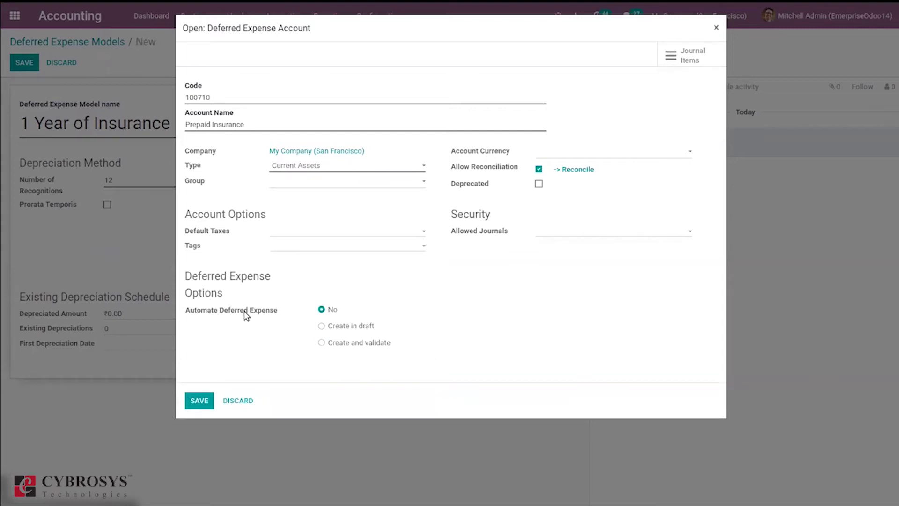
click(323, 343)
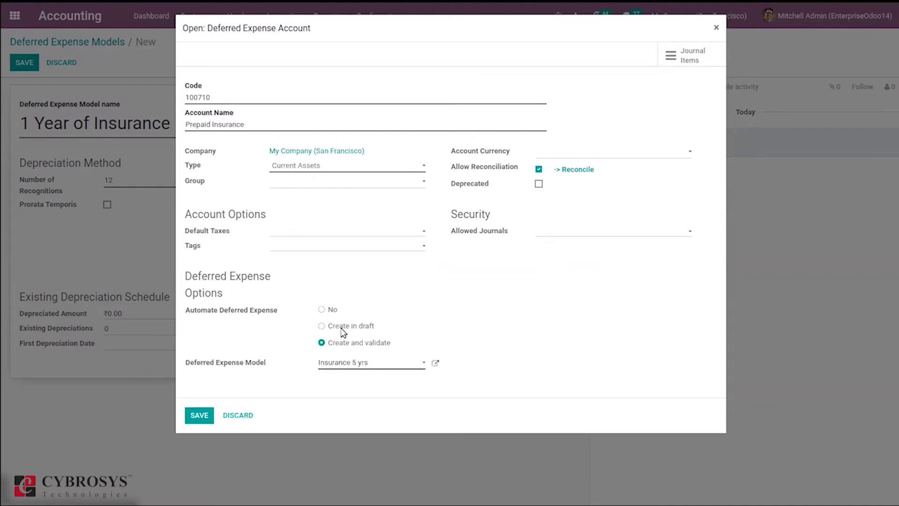
click(341, 327)
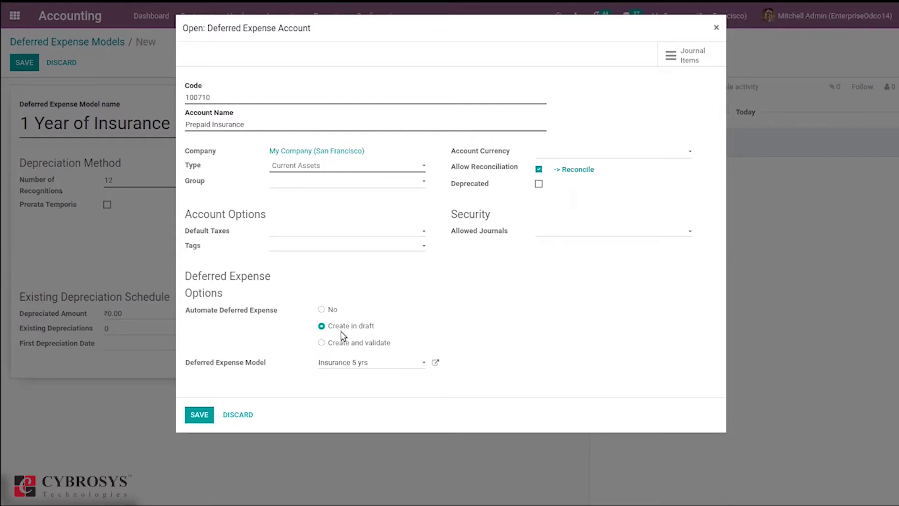
click(339, 344)
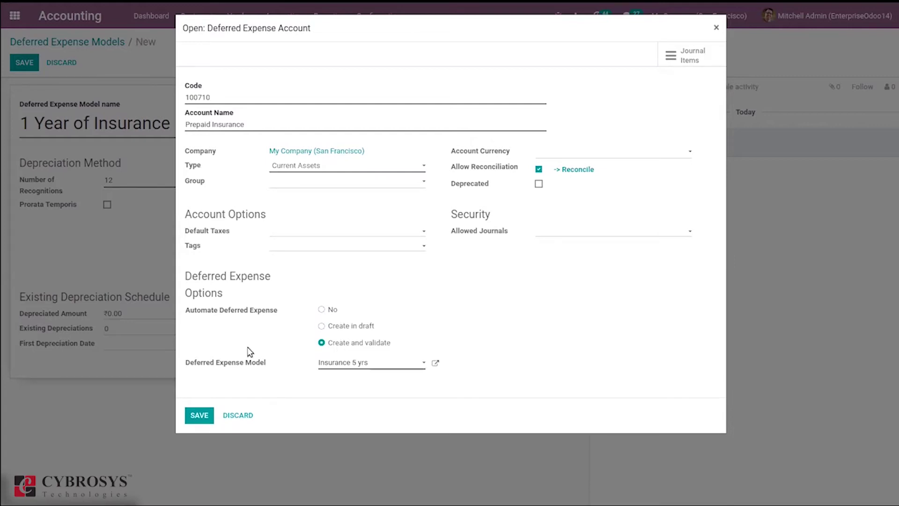
mouse_move(237, 367)
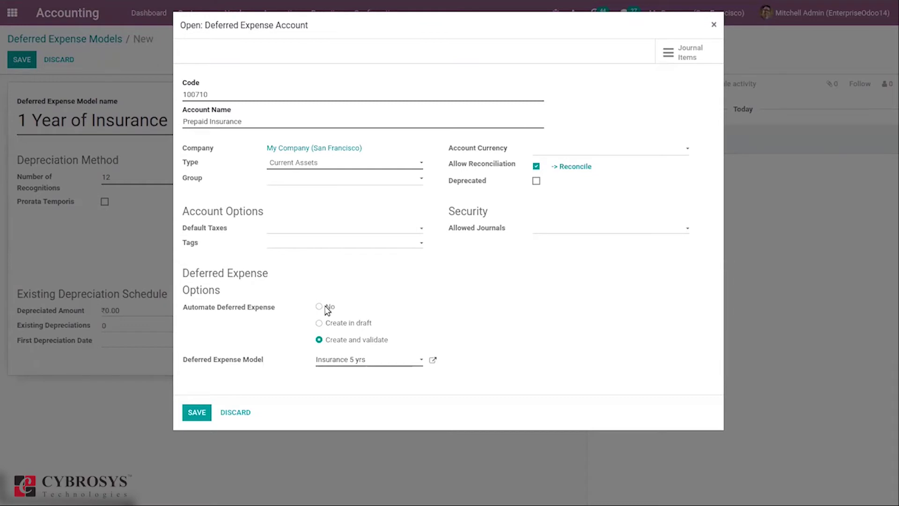
click(319, 307)
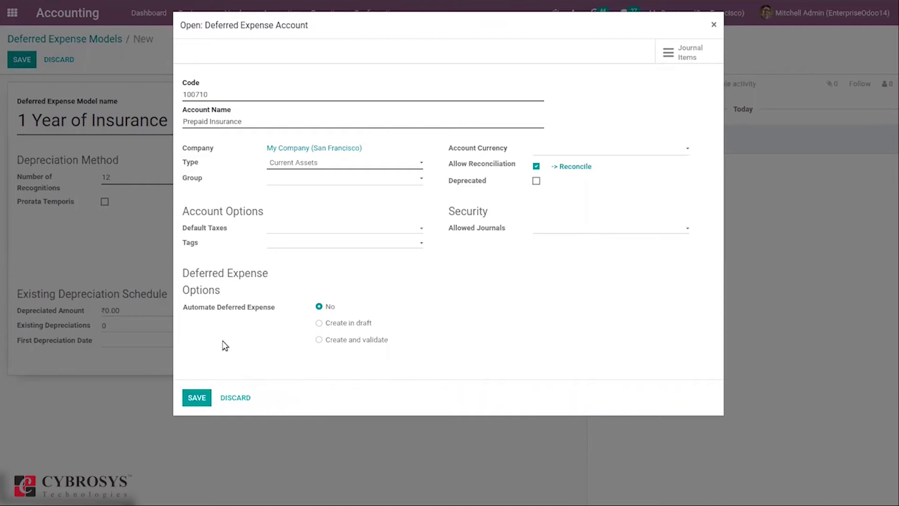
click(196, 397)
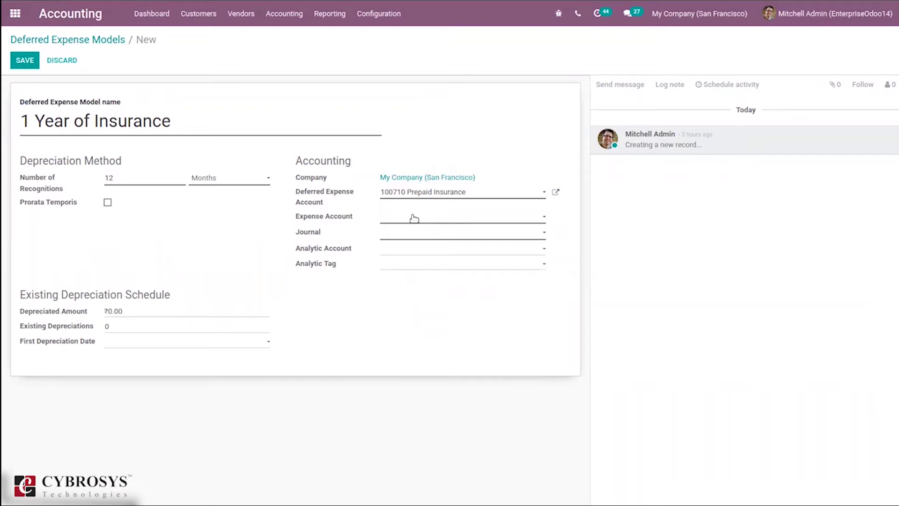
Set the model's expense account to 210700 Purchase Expense and its journal to Miscellaneous Operations
click(413, 218)
text(pur)
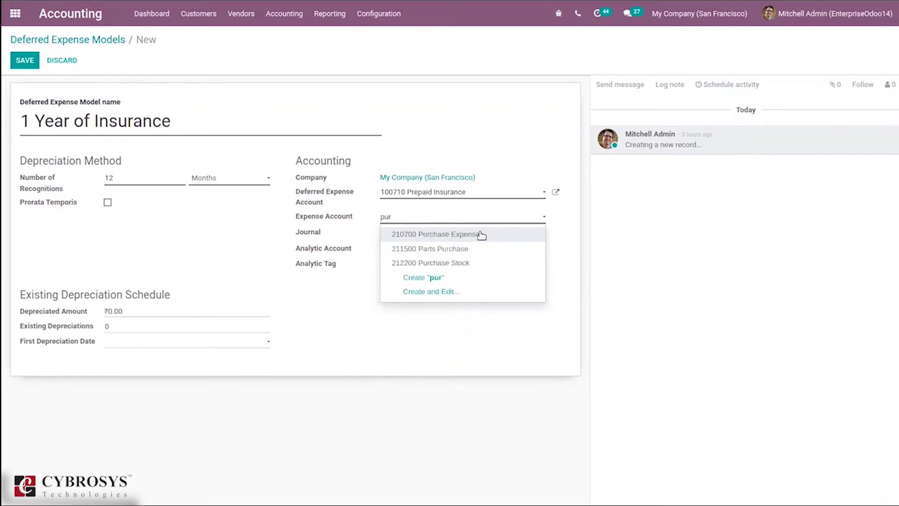
click(482, 234)
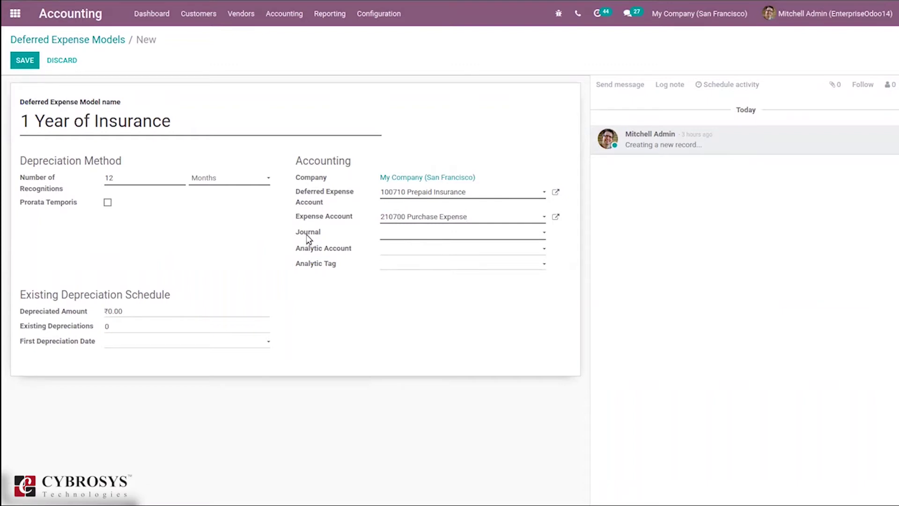
click(400, 235)
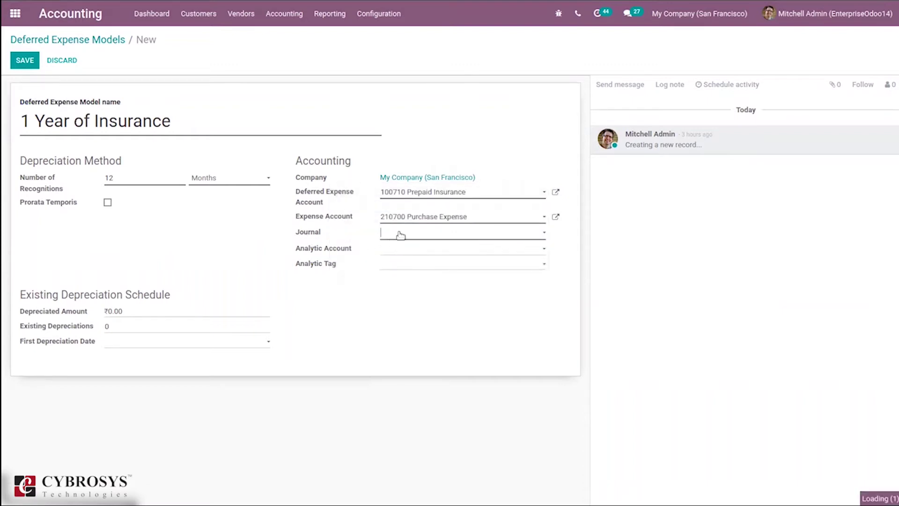
click(452, 252)
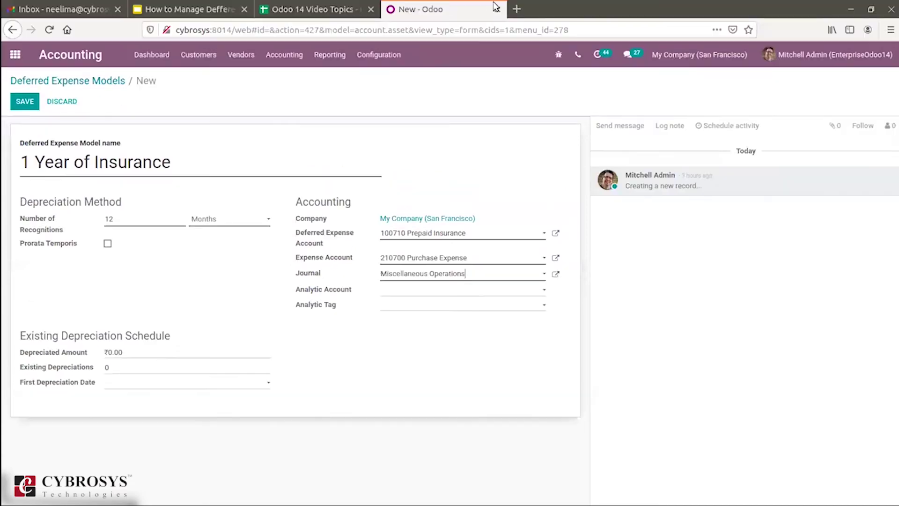
click(379, 13)
scroll(375, 42, down, 2)
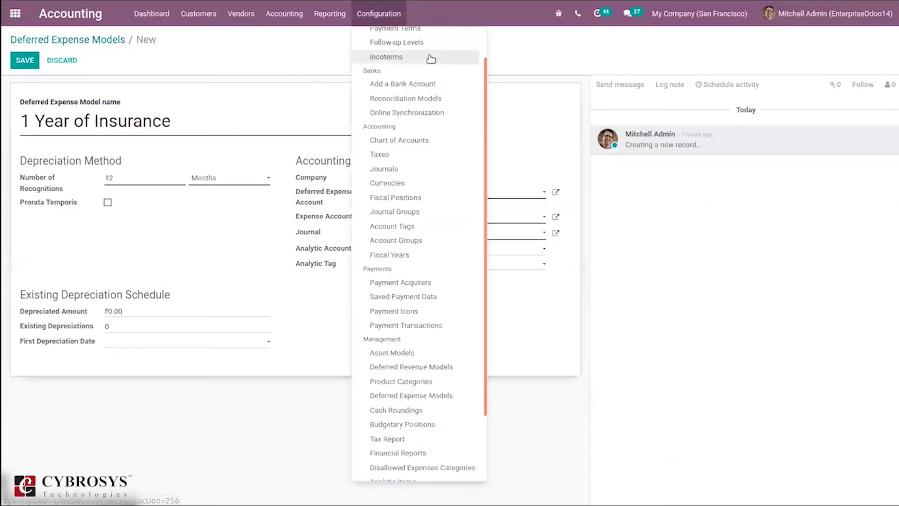
scroll(447, 31, up, 1)
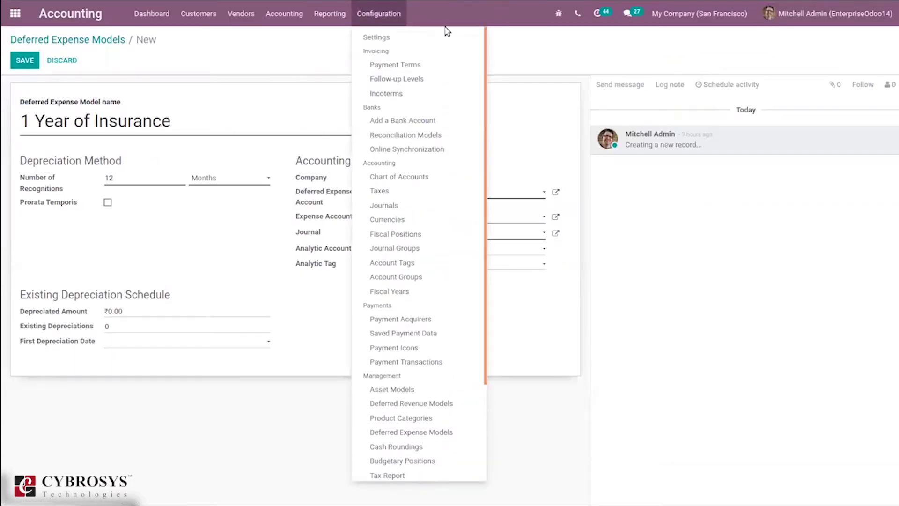
click(309, 99)
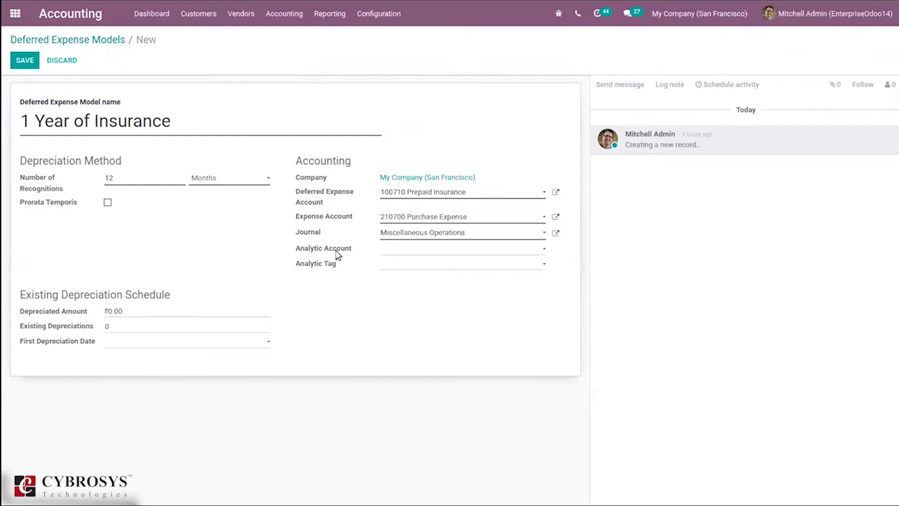
Save the 1 Year of Insurance model and return to the Deferred Expense Models list
mouse_move(332, 190)
mouse_move(78, 314)
mouse_move(63, 330)
mouse_move(60, 346)
click(22, 61)
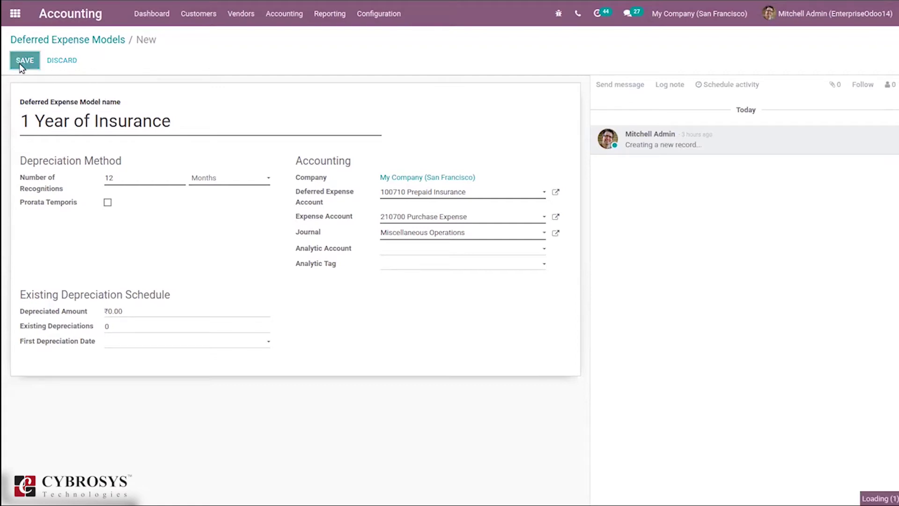
click(79, 39)
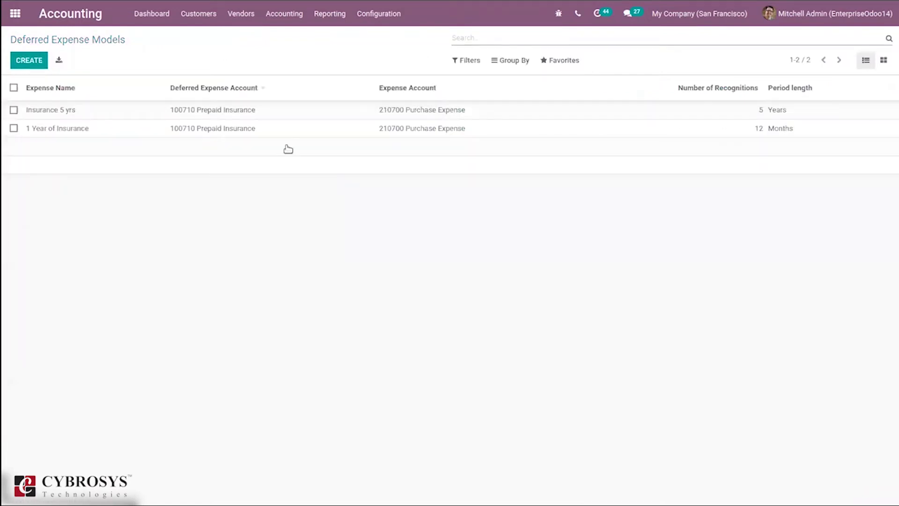
Search the Chart of Accounts for "pre" and open the setup form of the 100710 Prepaid Insurance account
click(372, 13)
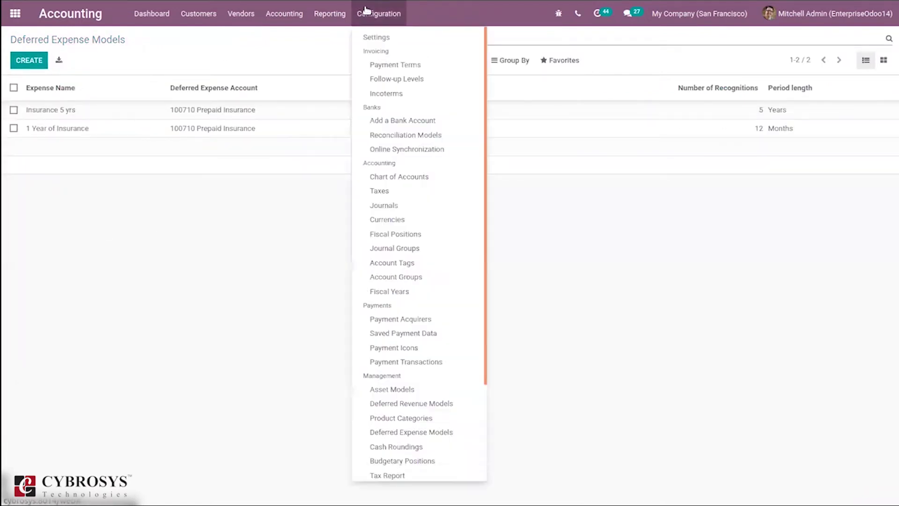
click(415, 178)
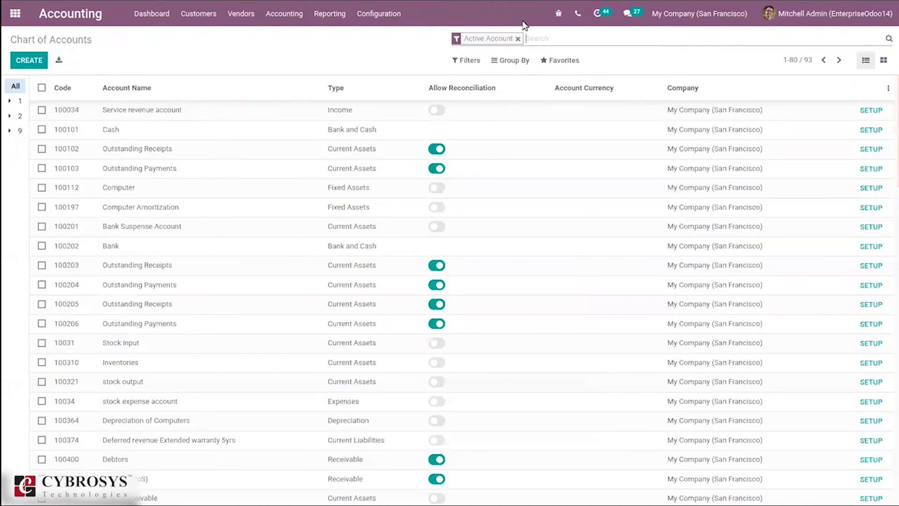
text(pre)
click(538, 55)
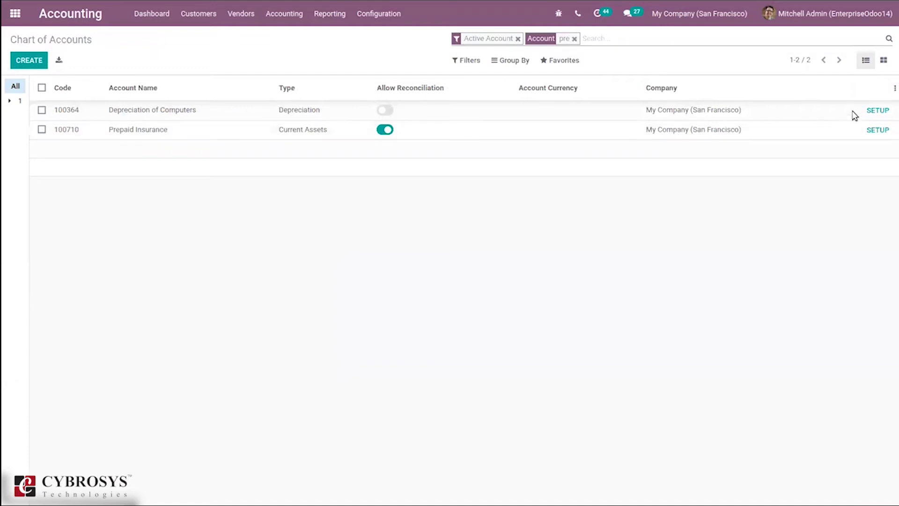
click(877, 128)
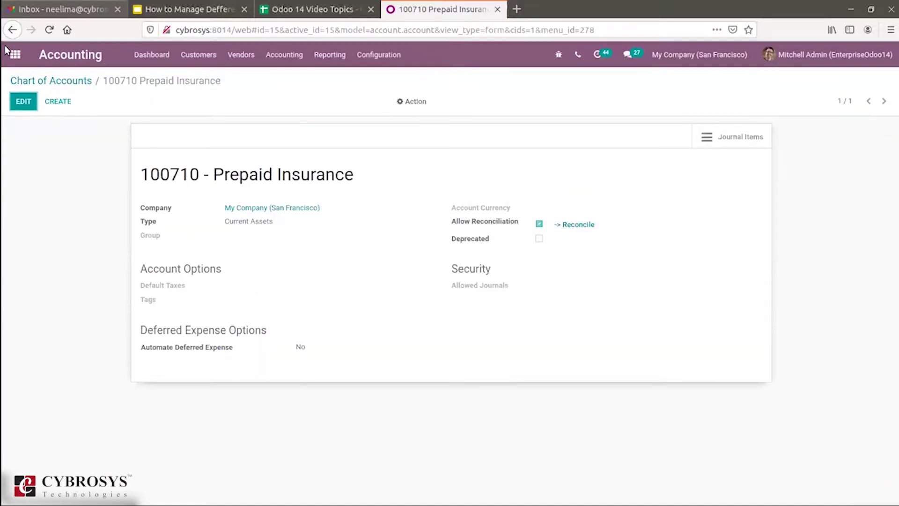
Set the Prepaid Insurance account's Automate Deferred Expense to Create and validate with the model 1 Year of Insurance, and save the account
click(23, 60)
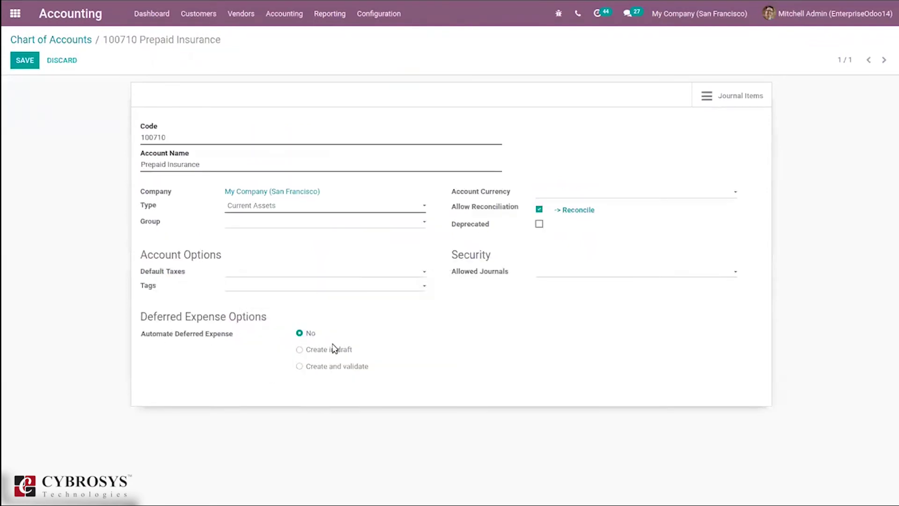
click(311, 367)
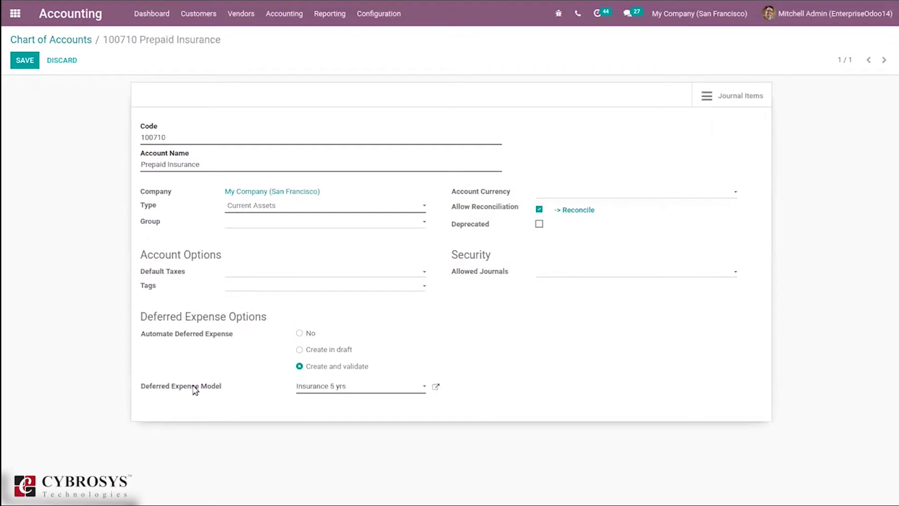
click(337, 387)
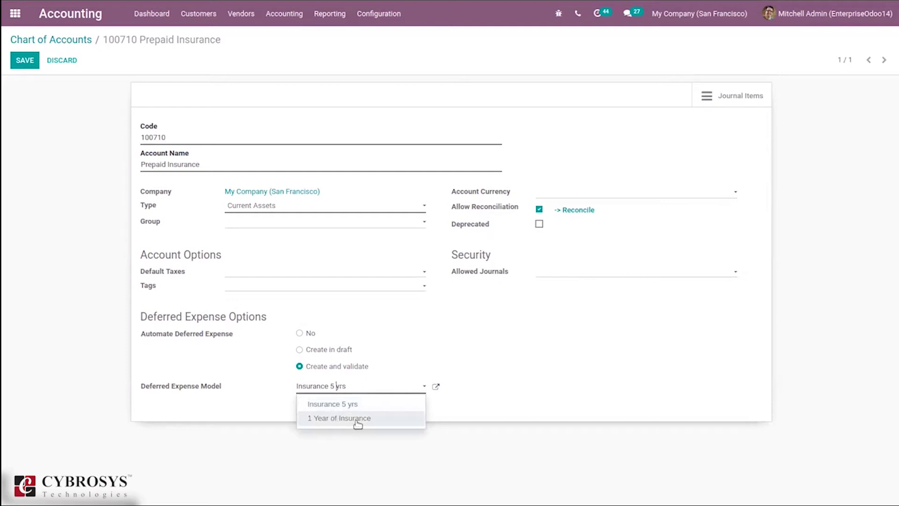
click(375, 422)
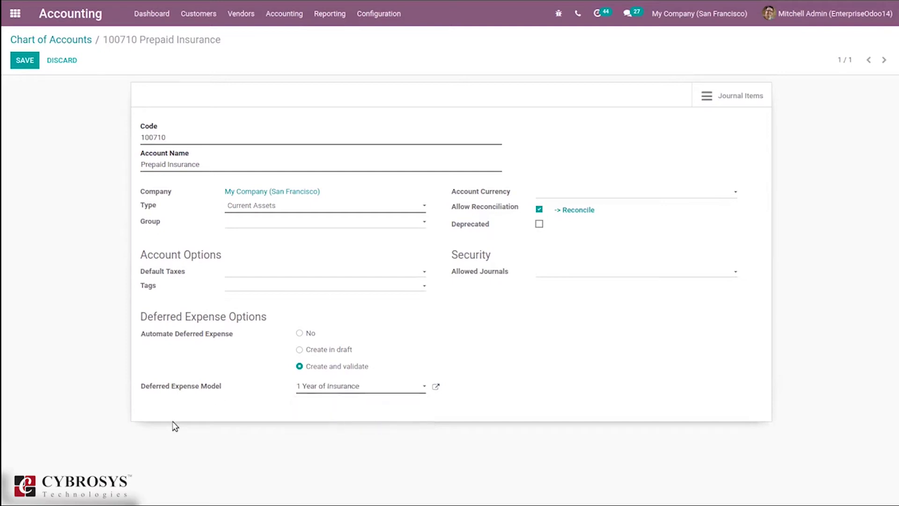
click(21, 62)
Go to the Deferred Expenses list and start a new deferred expense named "sample"
click(42, 41)
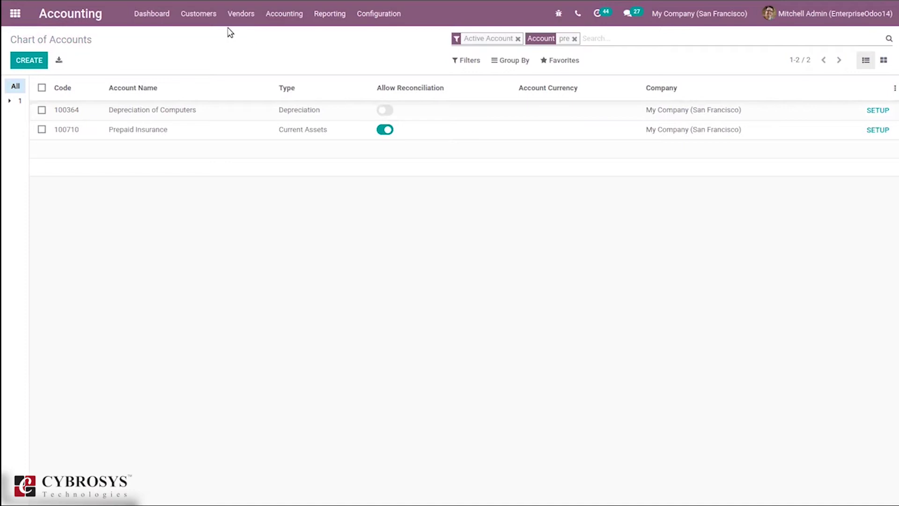
click(273, 16)
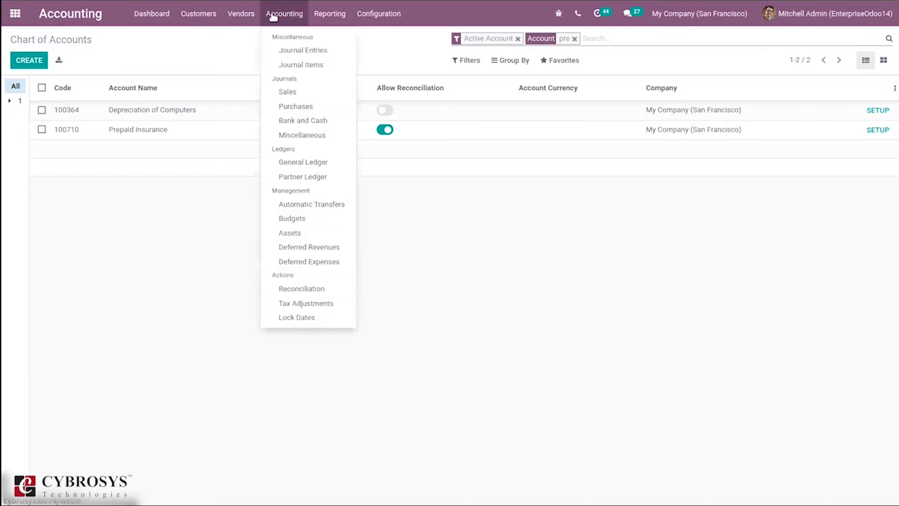
click(325, 263)
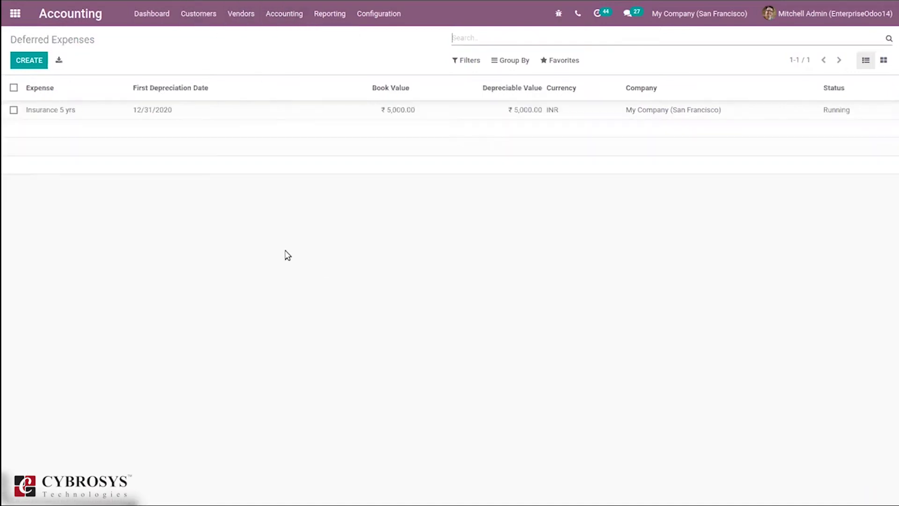
click(29, 64)
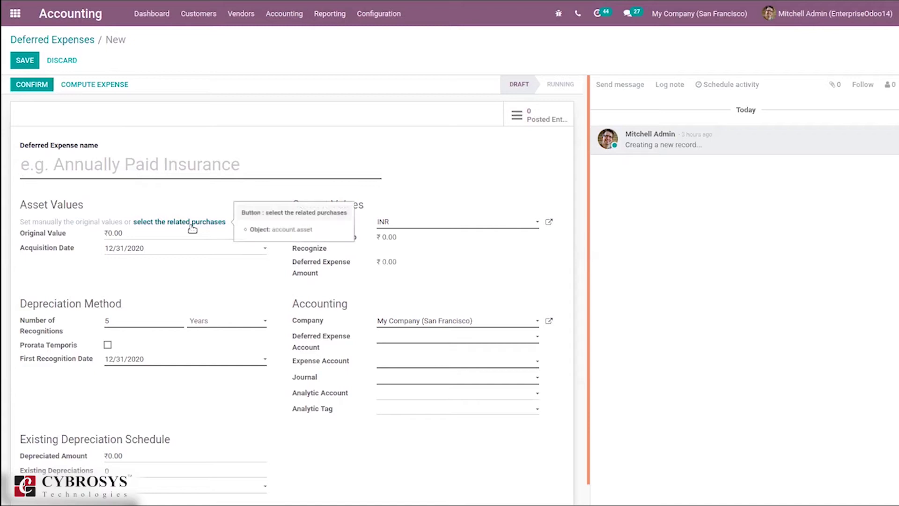
text(sample)
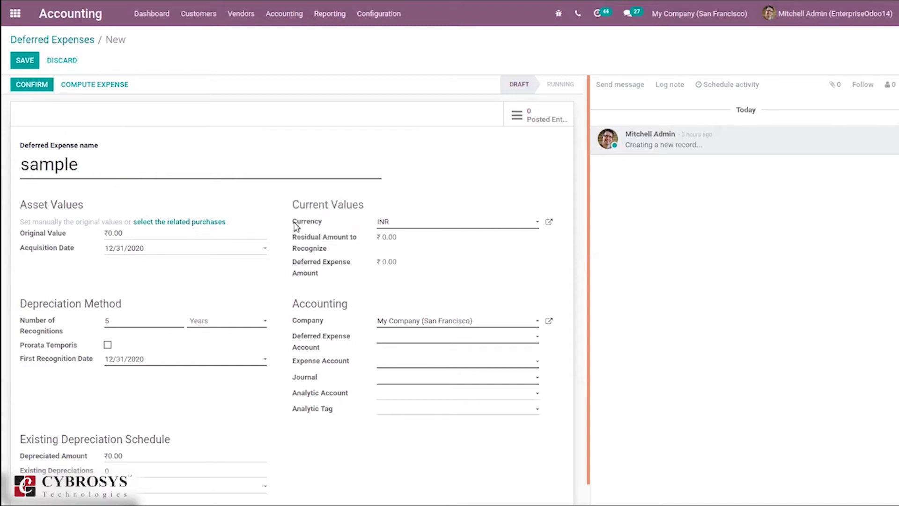
Set the deferred expense account to 100710 Prepaid Insurance, the expense account to 210700 Purchase Expense, and the journal to Miscellaneous Operations
click(407, 340)
text(pr)
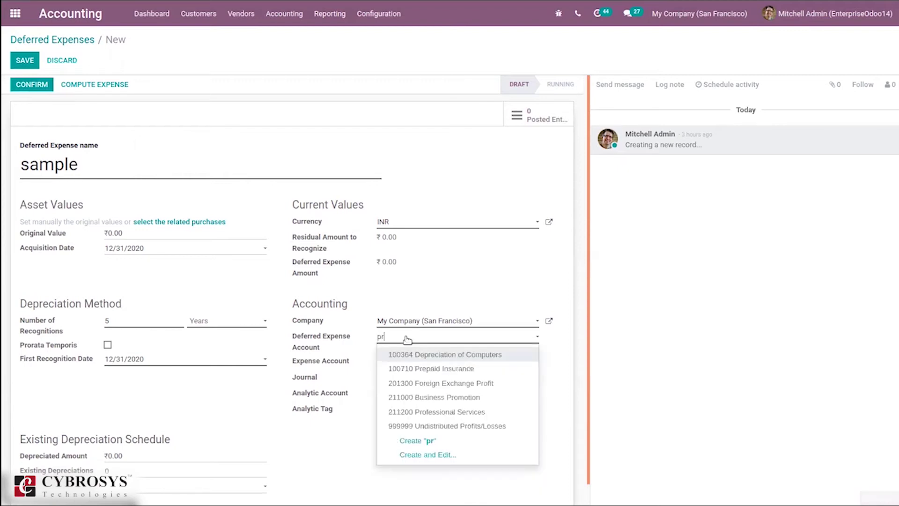
click(437, 369)
click(412, 362)
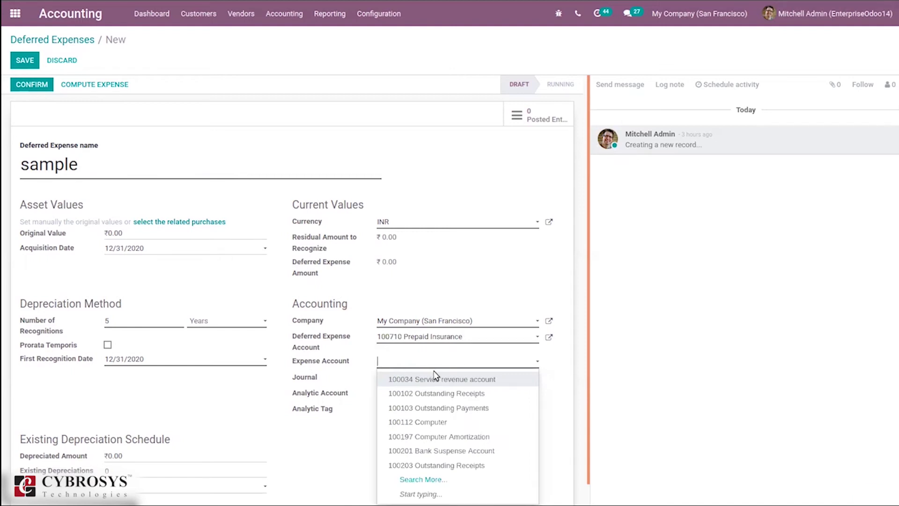
text(pu)
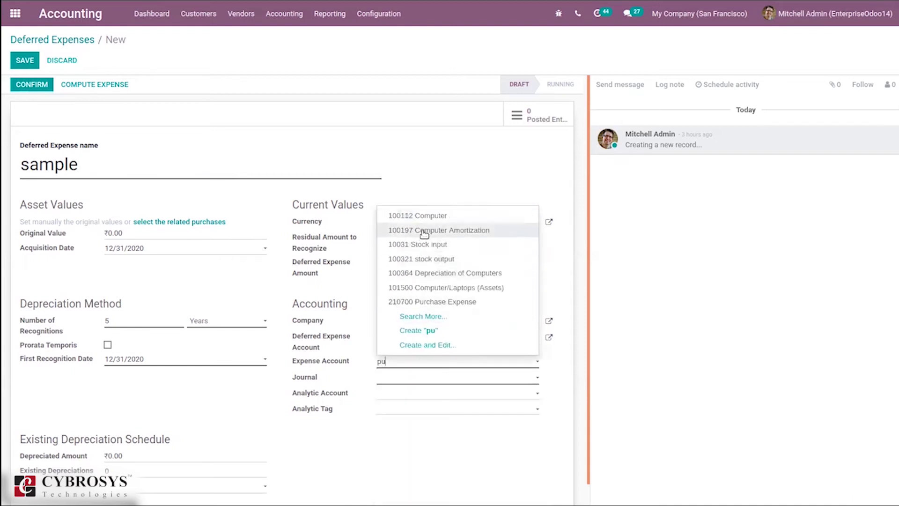
click(445, 302)
click(397, 379)
click(422, 396)
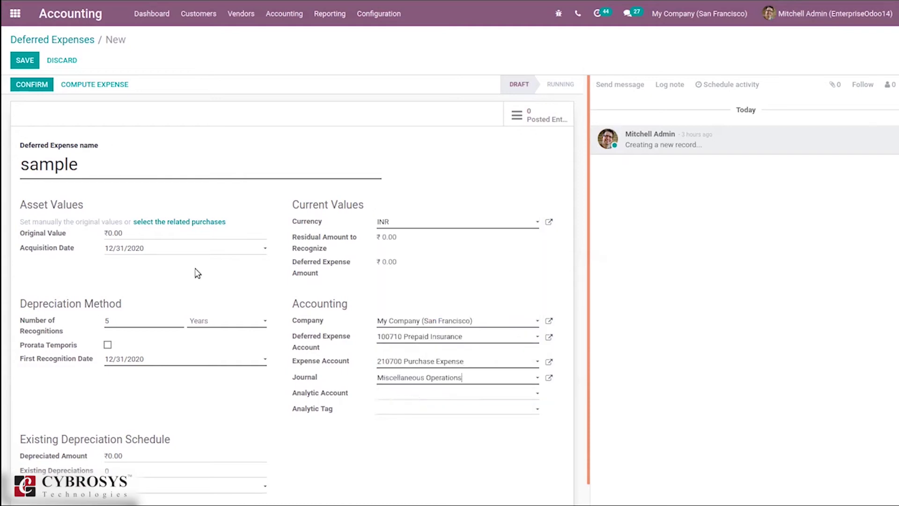
Save the sample deferred expense, reopen it in edit mode to examine the available models, and discard the edit
click(26, 60)
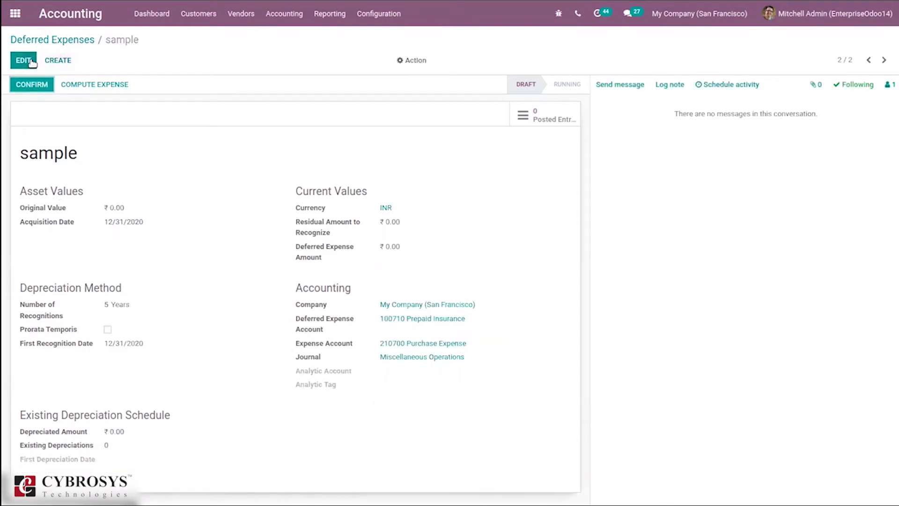
click(23, 60)
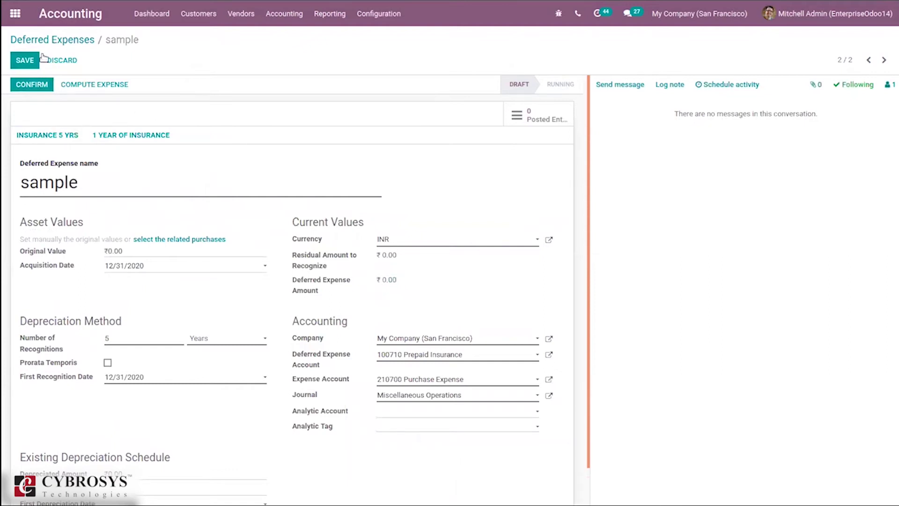
click(55, 60)
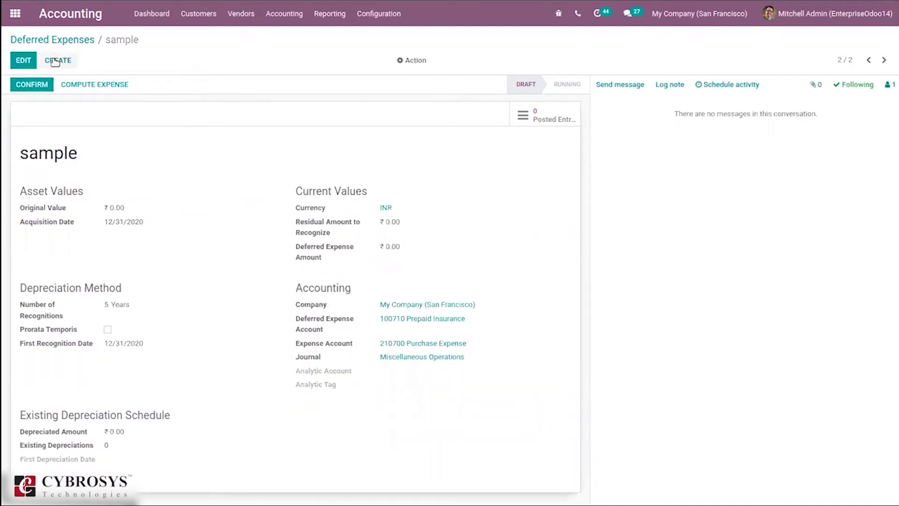
Delete the sample record from the Deferred Expenses list
click(66, 42)
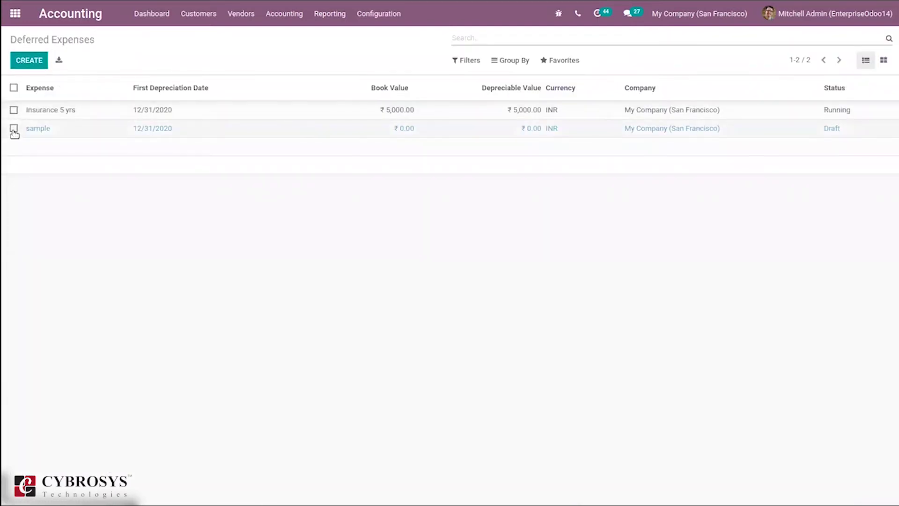
click(14, 130)
click(414, 61)
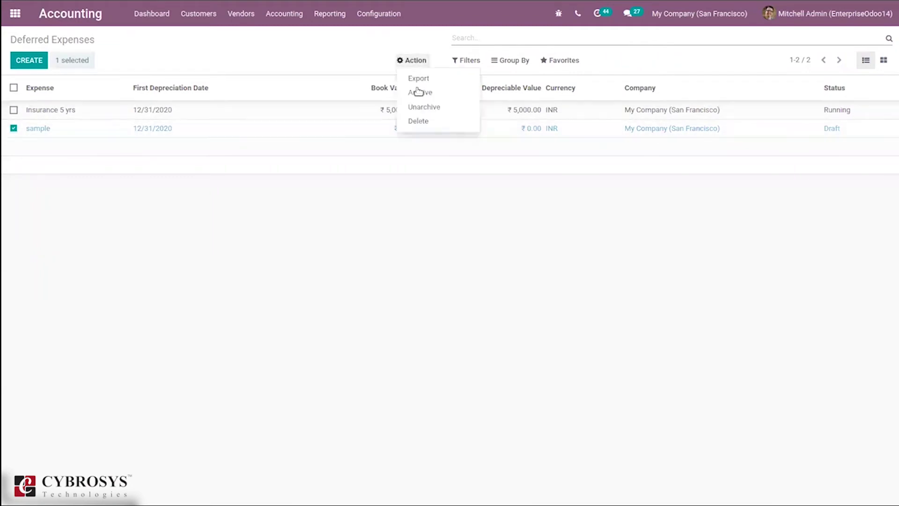
click(419, 120)
click(289, 87)
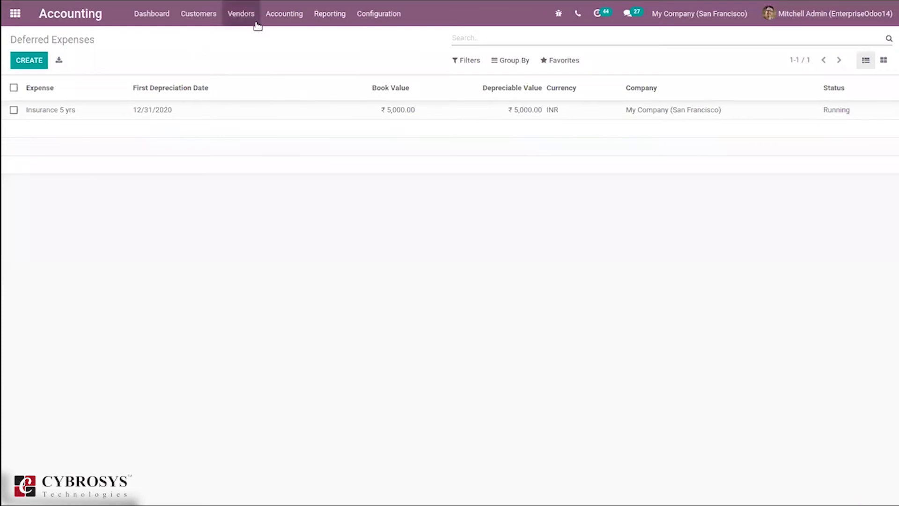
Create a new vendor bill for Azure Interior with the GST treatment Consumer
click(257, 22)
click(257, 38)
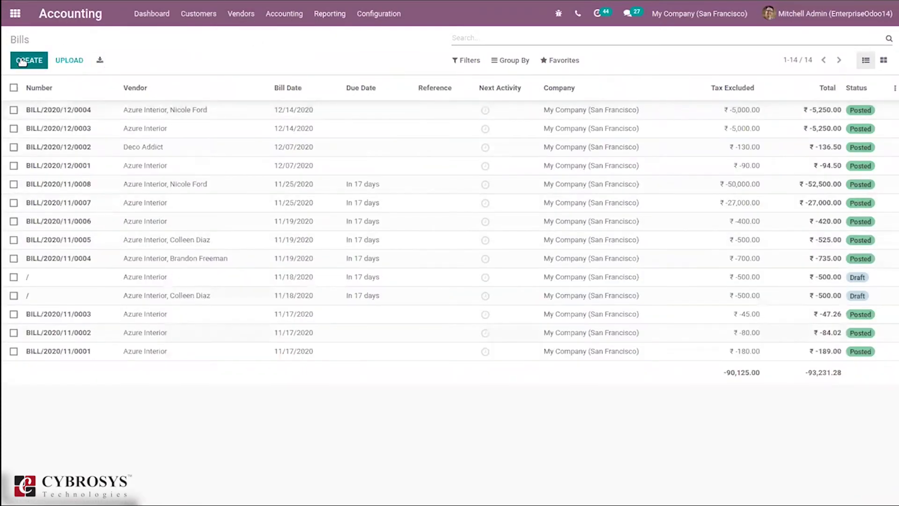
click(21, 58)
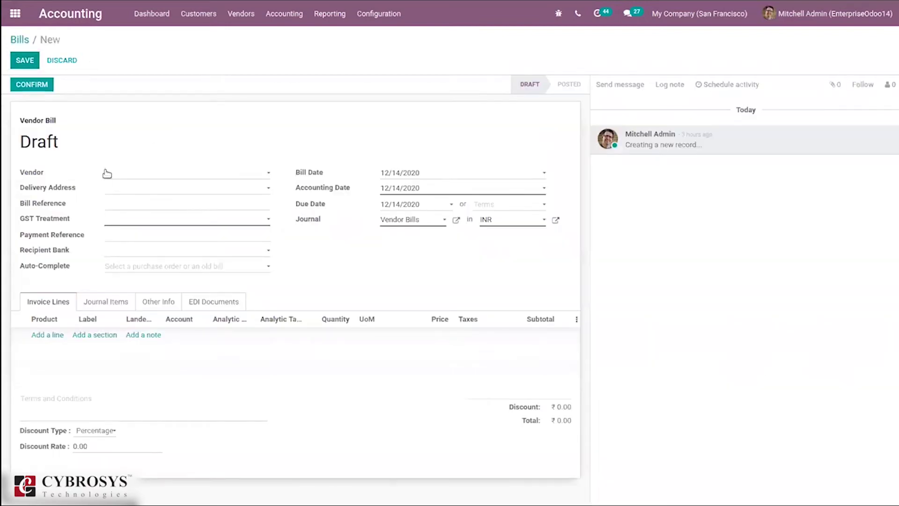
click(107, 173)
click(148, 191)
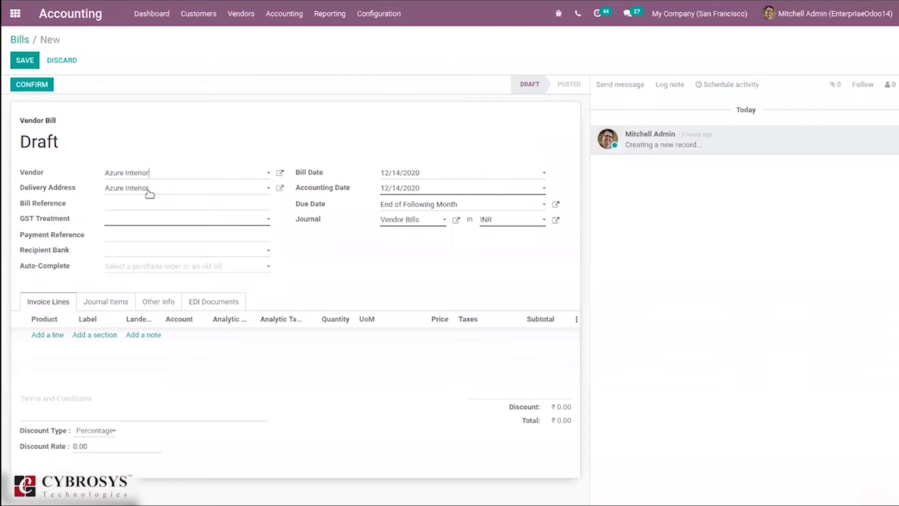
click(141, 220)
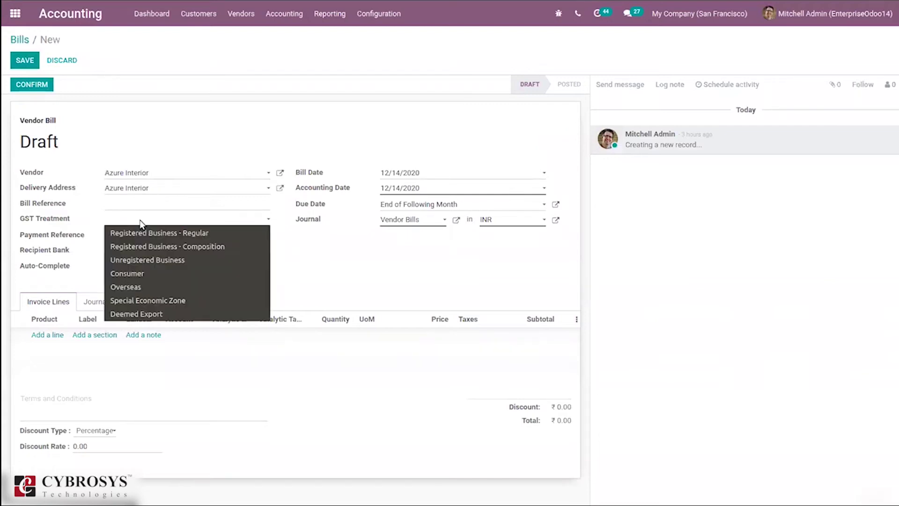
click(149, 276)
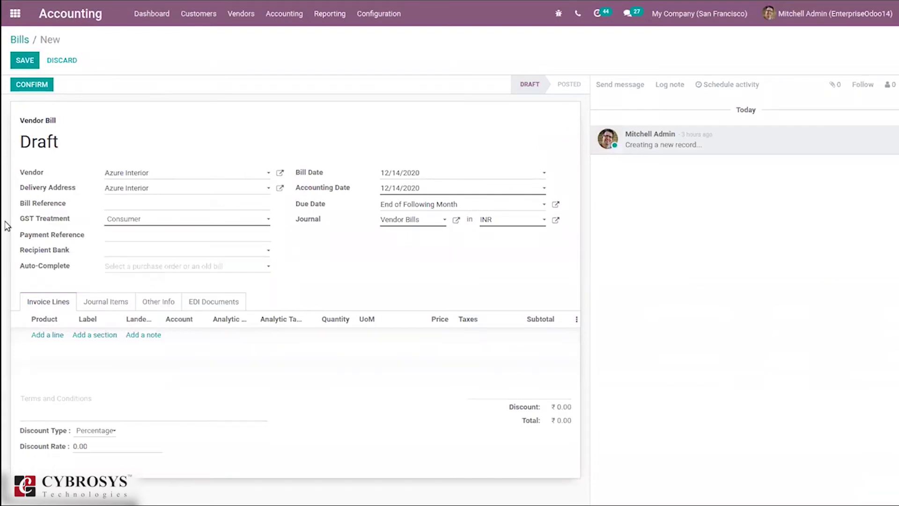
Add an invoice line to the bill and start creating a new product for it from the full product search
click(46, 335)
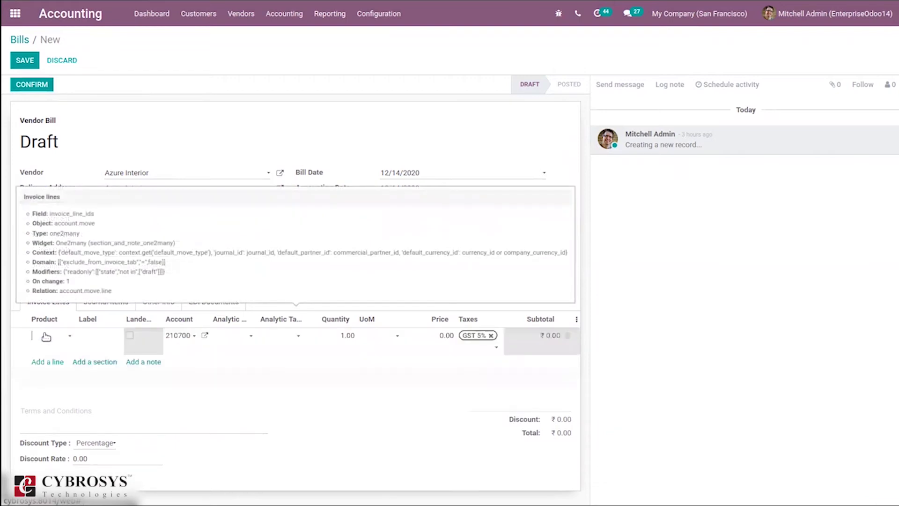
click(46, 335)
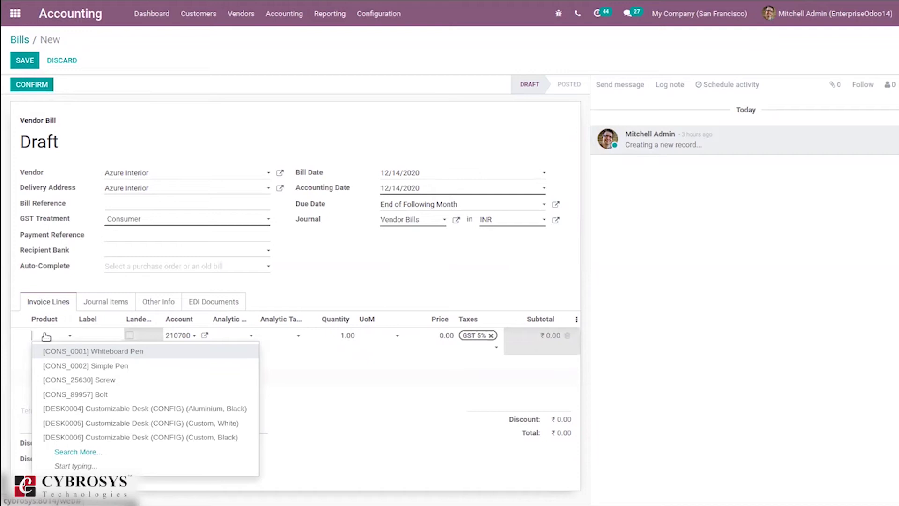
click(85, 452)
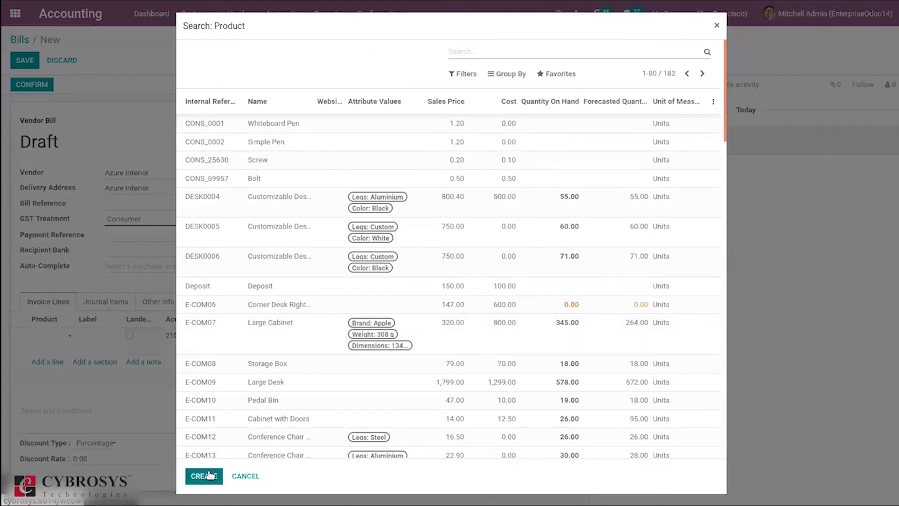
click(209, 475)
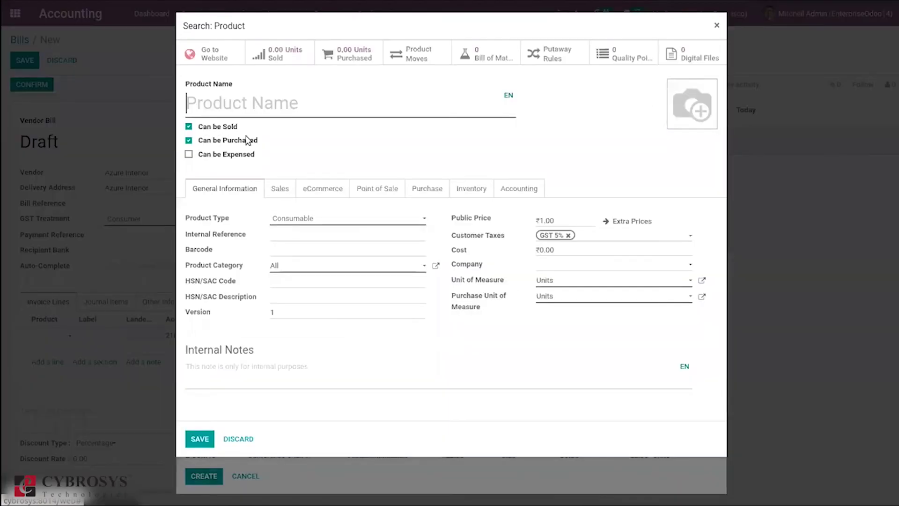
Name the new product "Insurance 1 year" and set its product type to Service
text(Ins)
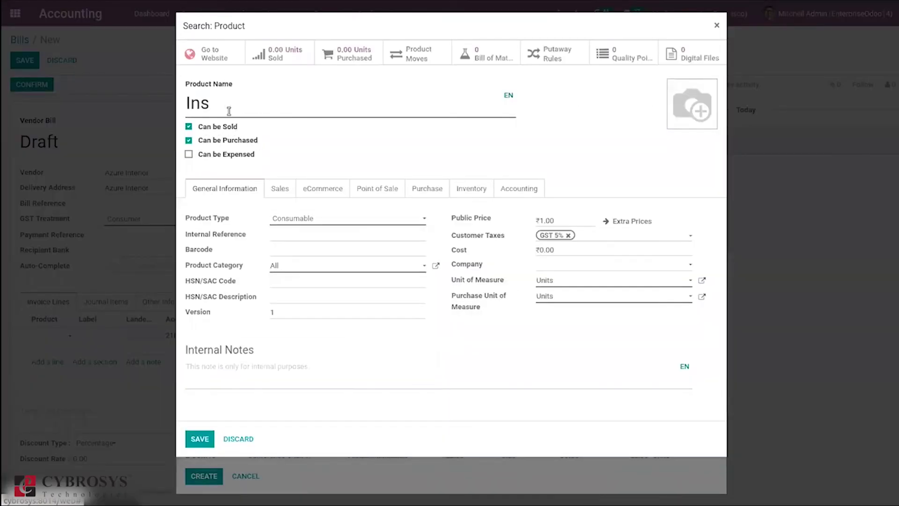
text(urance )
text(1y)
text(rea)
key(BackSpace)
key(BackSpace)
text(year)
click(276, 102)
click(309, 217)
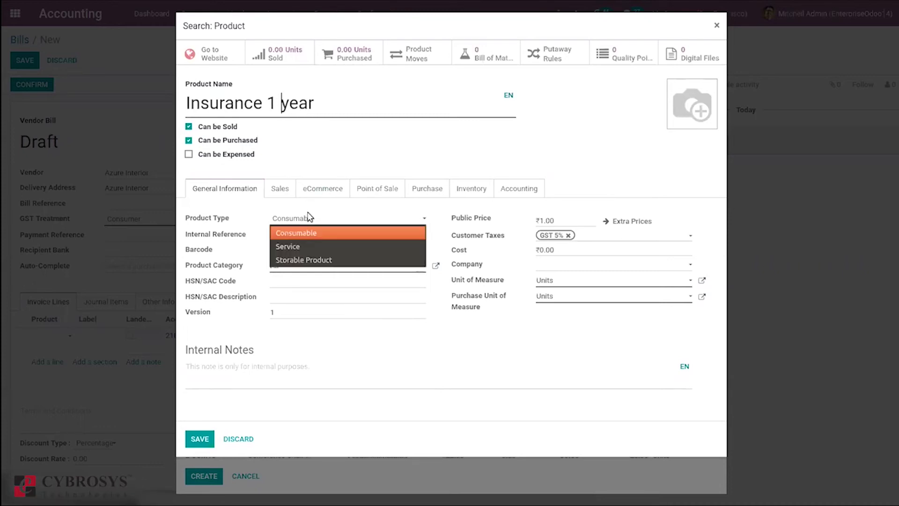
click(309, 247)
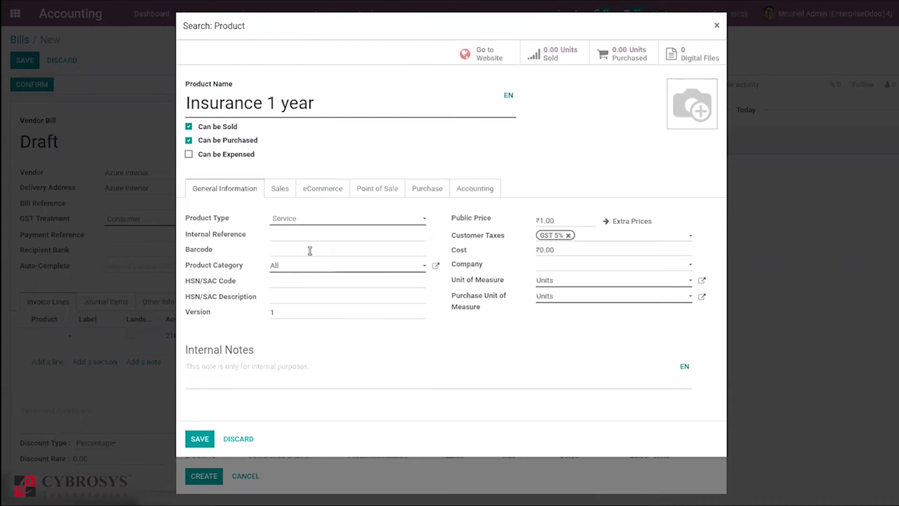
Set the product's expense account to 100710 Prepaid Insurance in its accounting settings
click(484, 189)
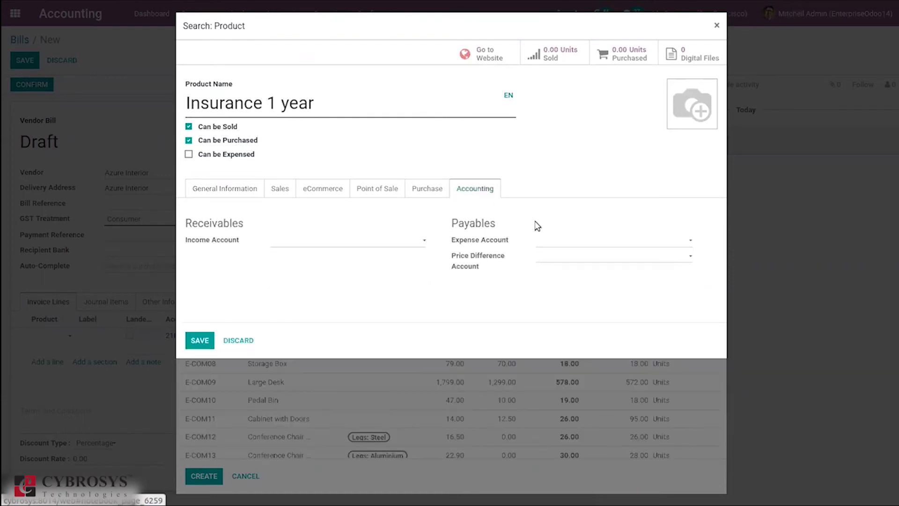
click(556, 246)
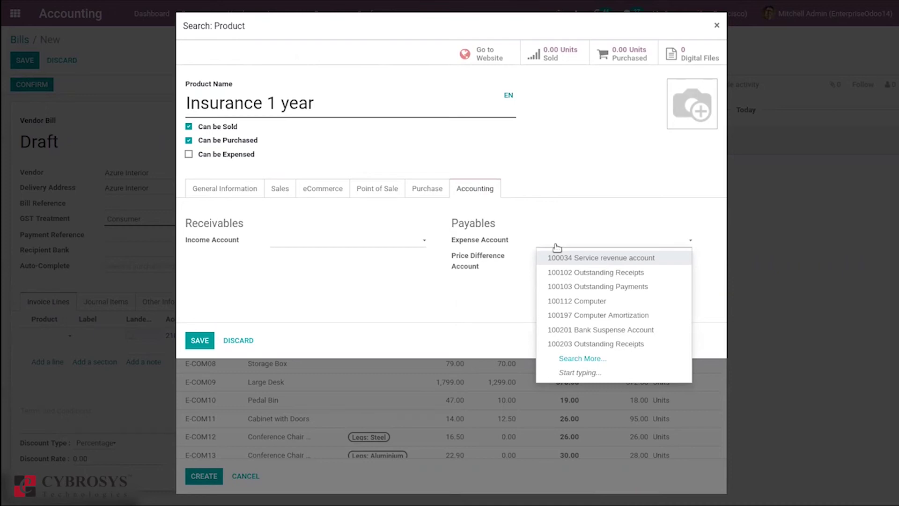
text(re)
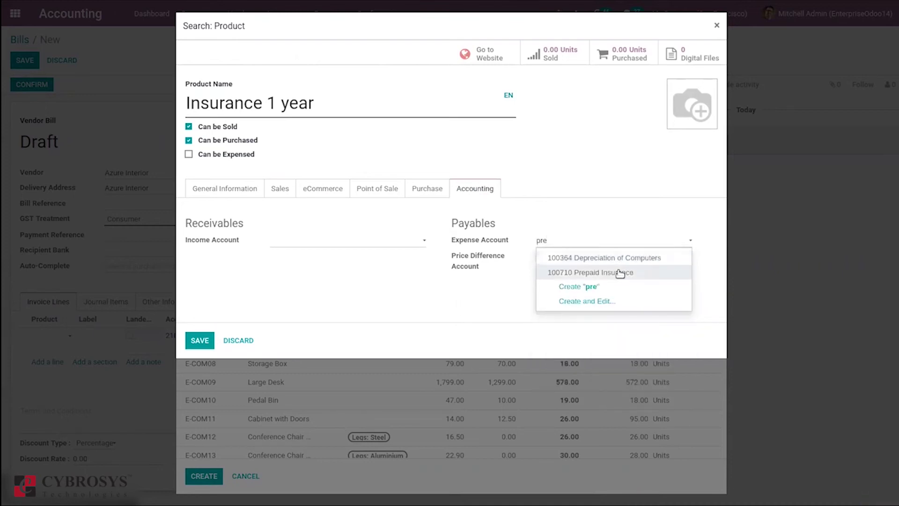
click(620, 272)
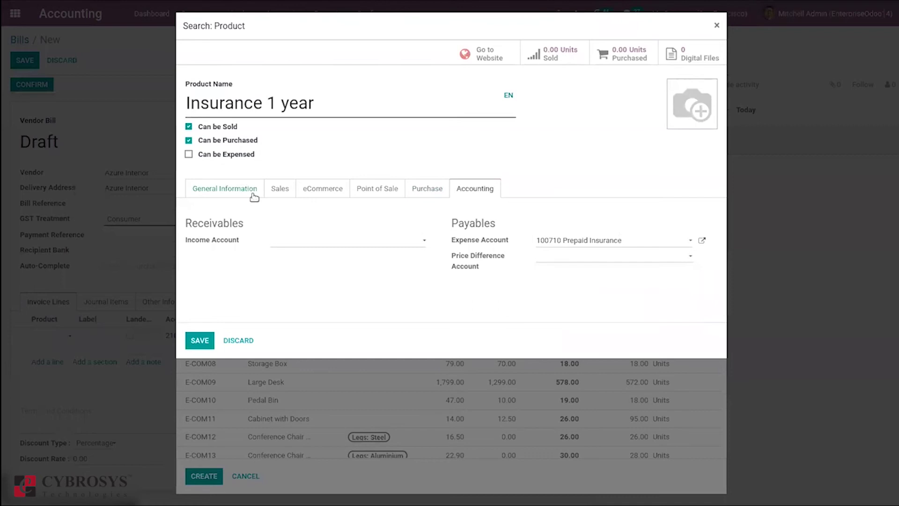
Mark the Insurance 1 year product as one that can be expensed and save it to the bill's invoice line
click(224, 189)
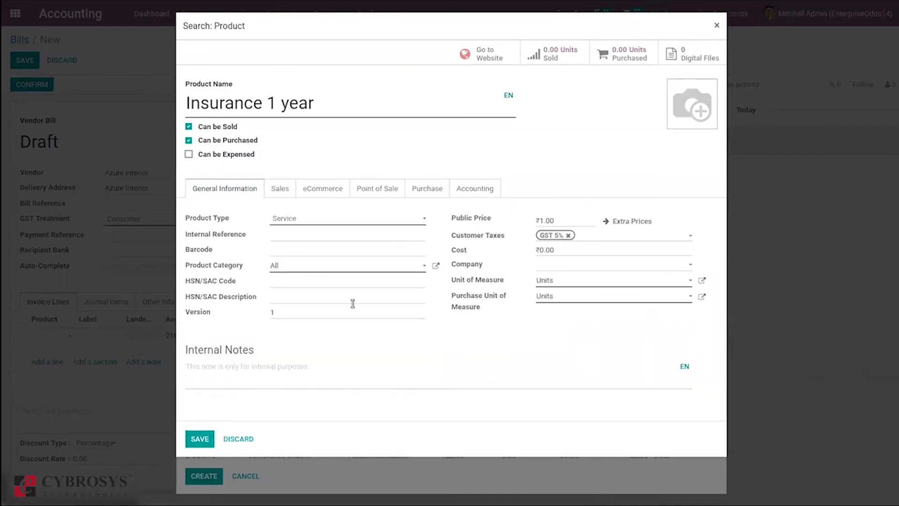
click(189, 154)
click(200, 439)
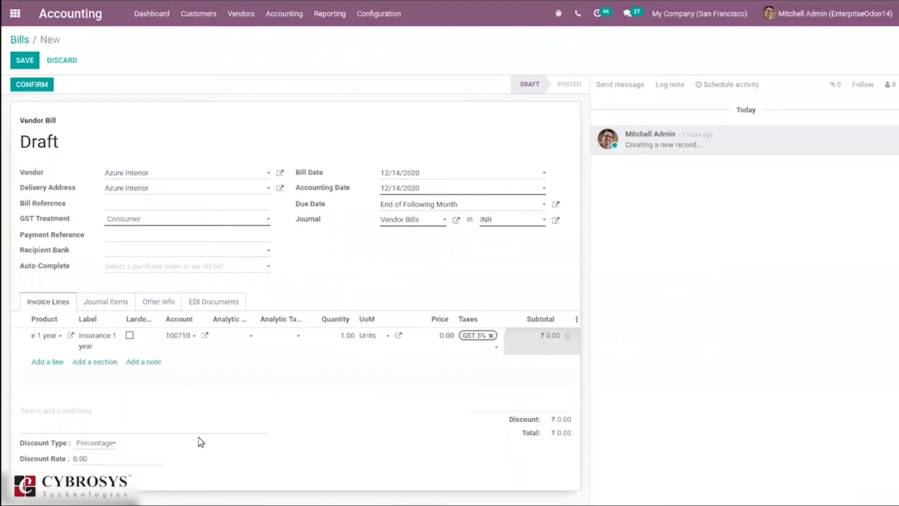
Set the insurance invoice line's price to 12000 and remove its GST 5% tax
click(445, 334)
text(12000)
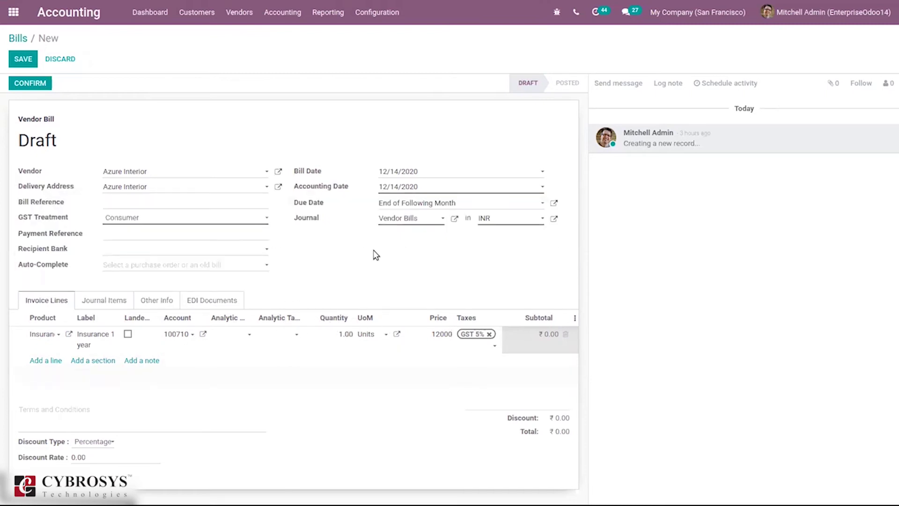
click(373, 251)
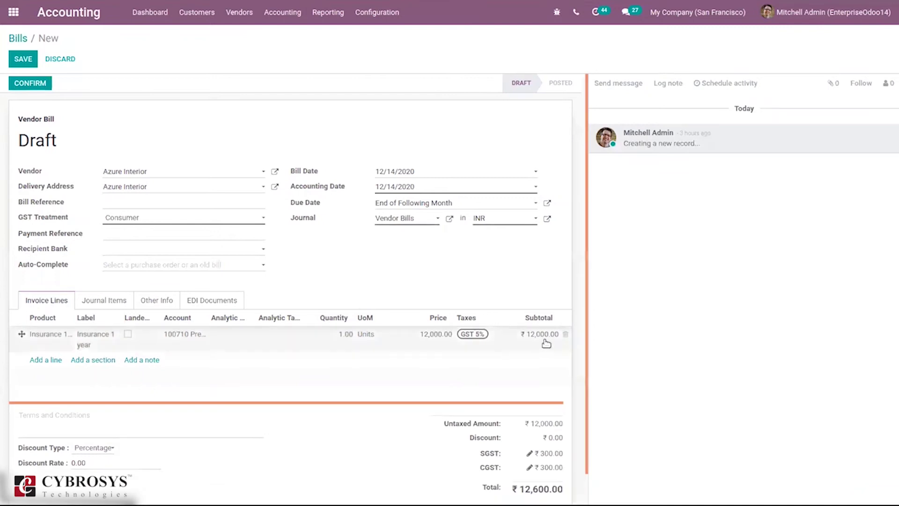
click(478, 338)
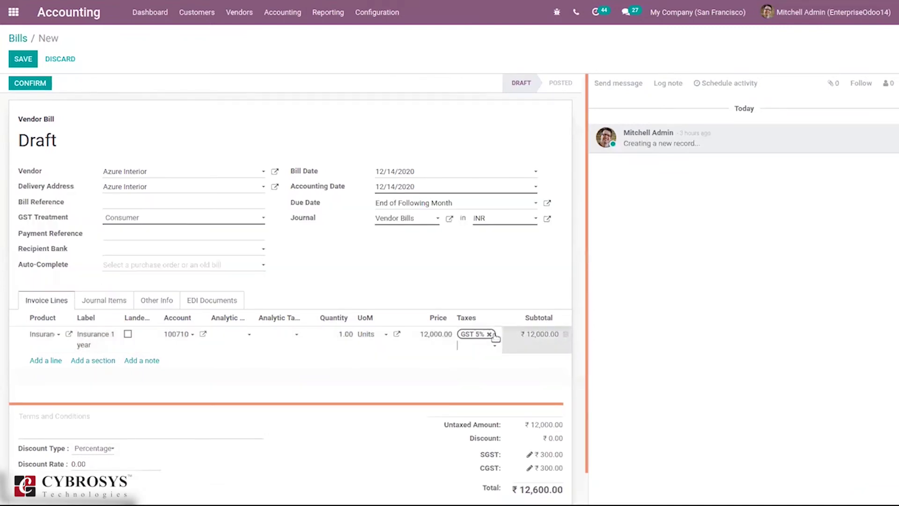
click(490, 336)
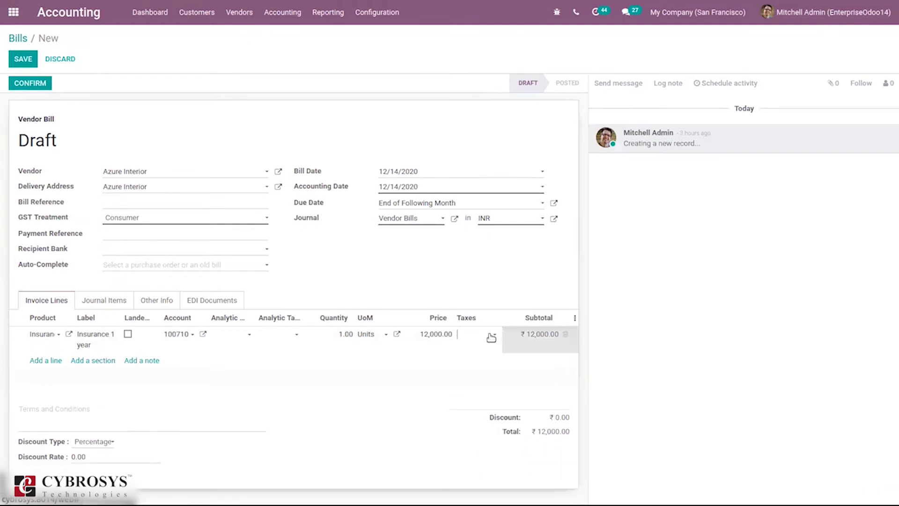
click(344, 273)
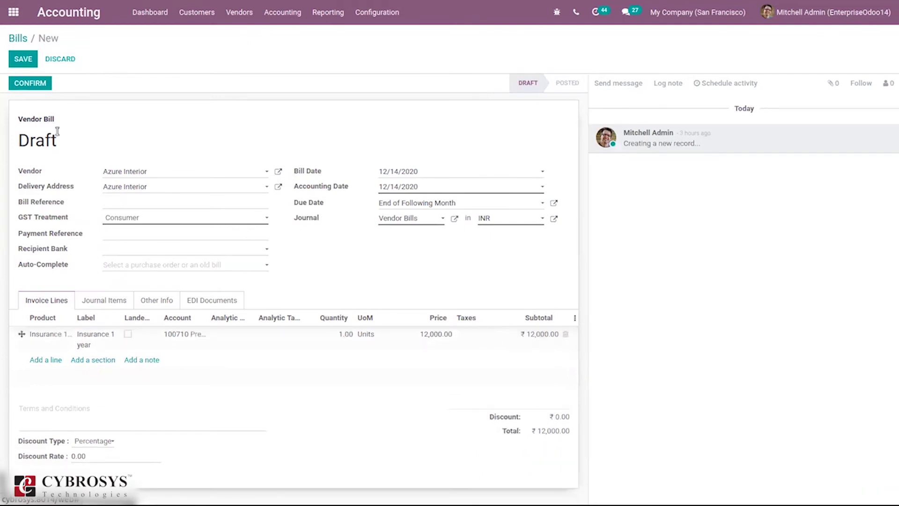
Save and confirm the vendor bill and register its payment
click(24, 60)
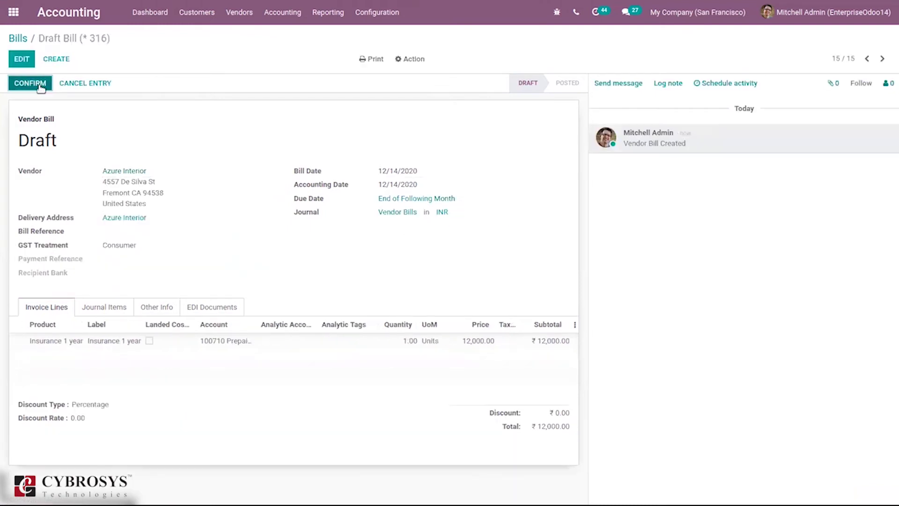
click(30, 83)
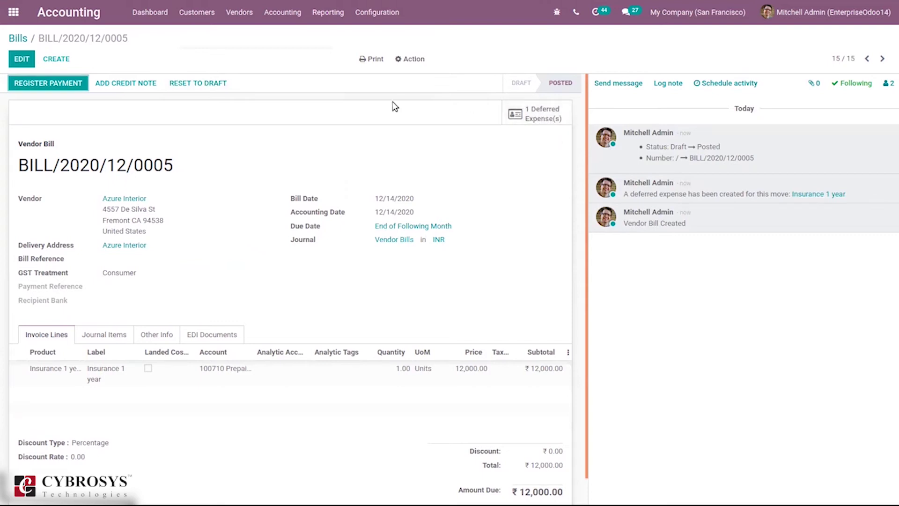
click(53, 84)
click(219, 154)
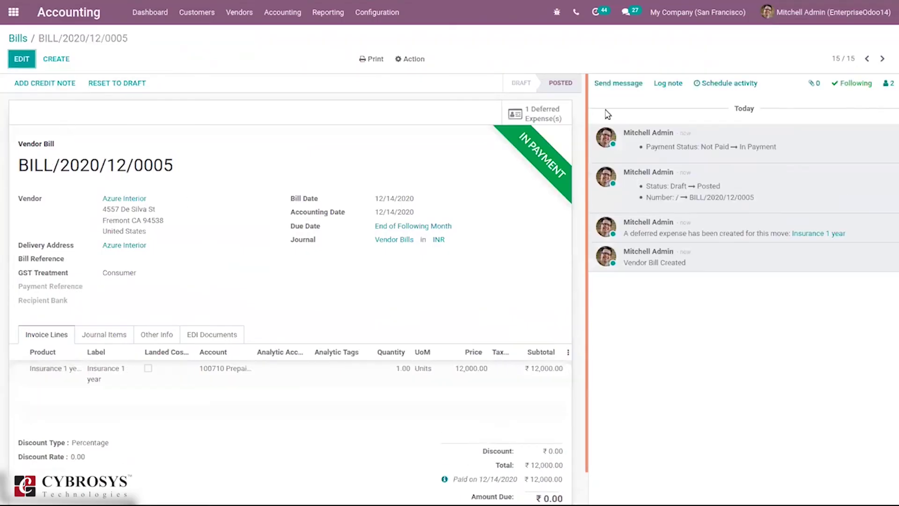
View the bill's deferred expense and open Insurance 1 year for editing from the full Deferred Expenses list
click(533, 111)
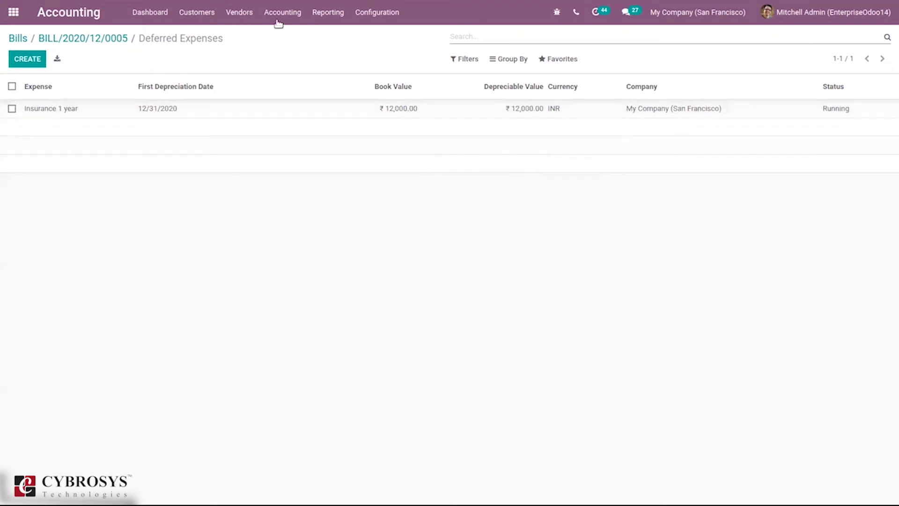
click(295, 12)
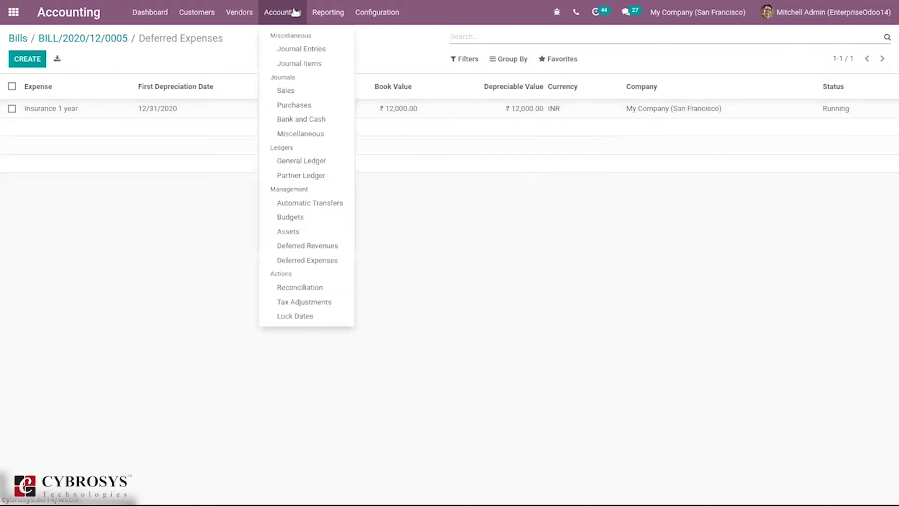
click(312, 261)
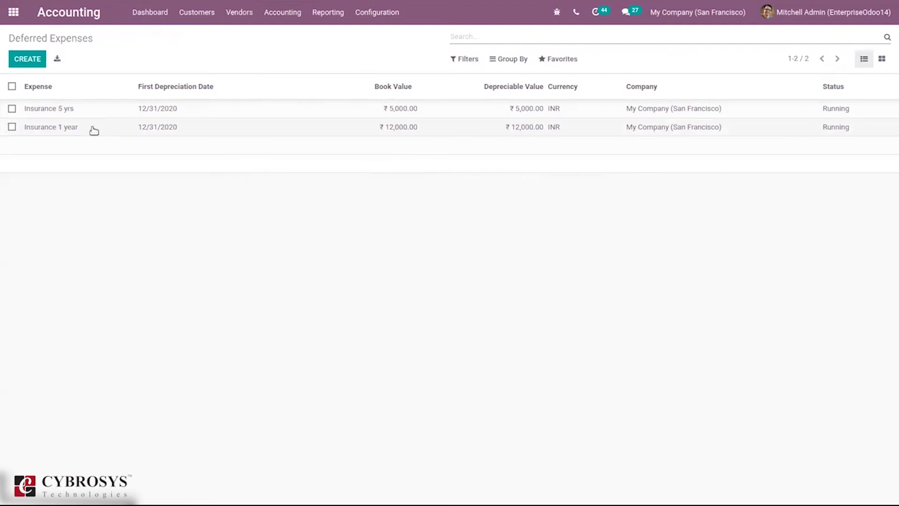
click(93, 130)
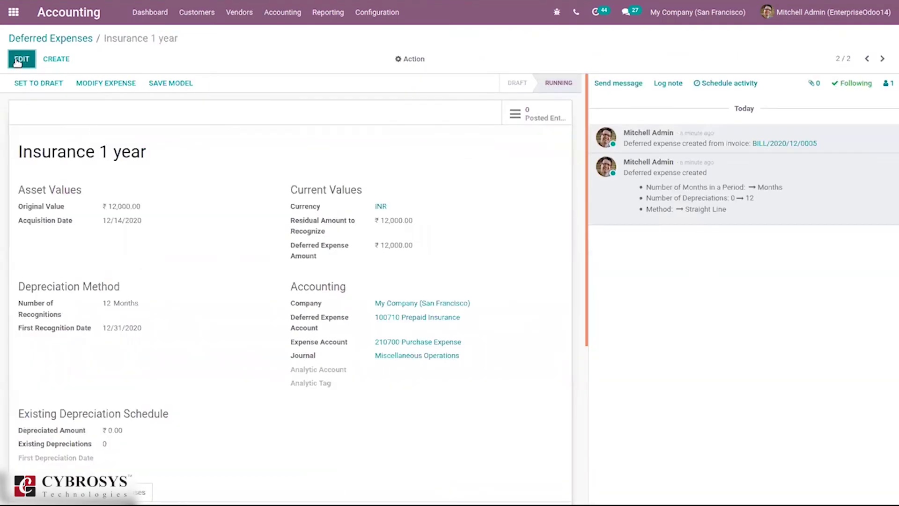
click(18, 61)
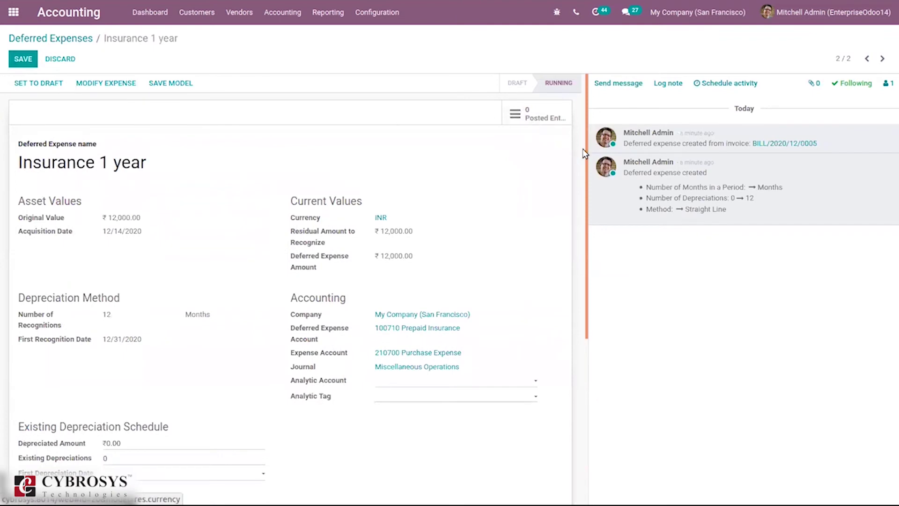
Examine the values, recognition dates, accounts and depreciation schedule of the Insurance 1 year deferred expense
drag(583, 147, 593, 202)
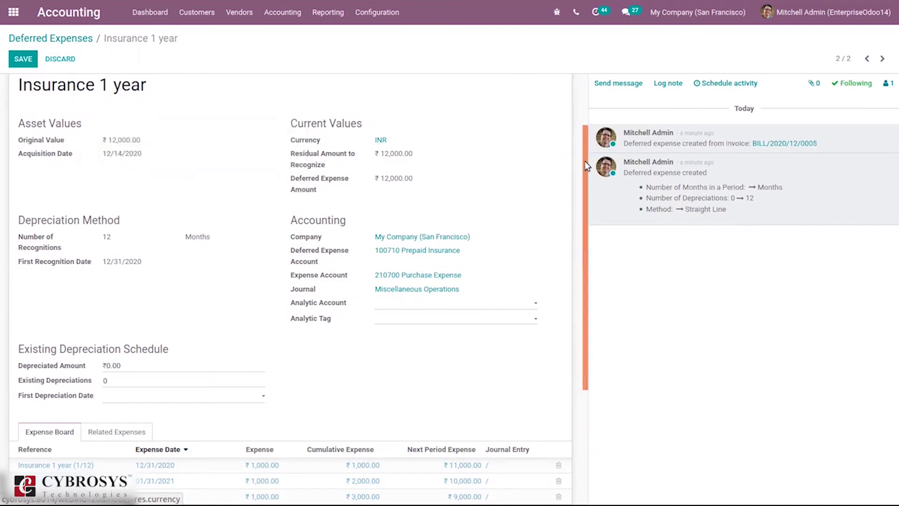
scroll(519, 160, down, 1)
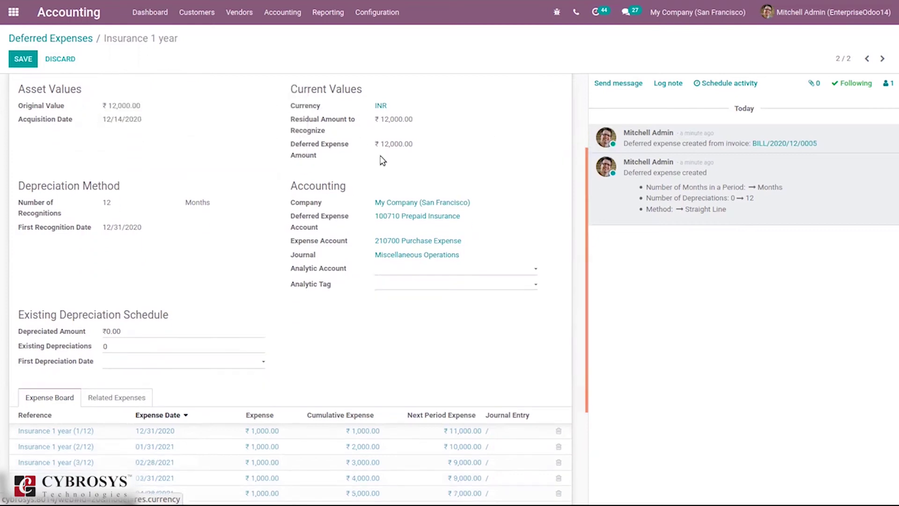
scroll(586, 196, down, 1)
drag(586, 196, 585, 217)
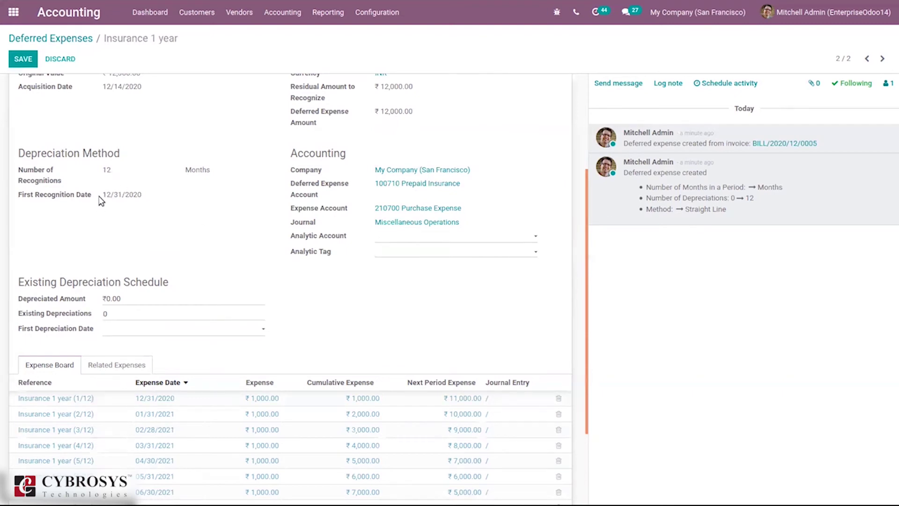
drag(586, 194, 585, 202)
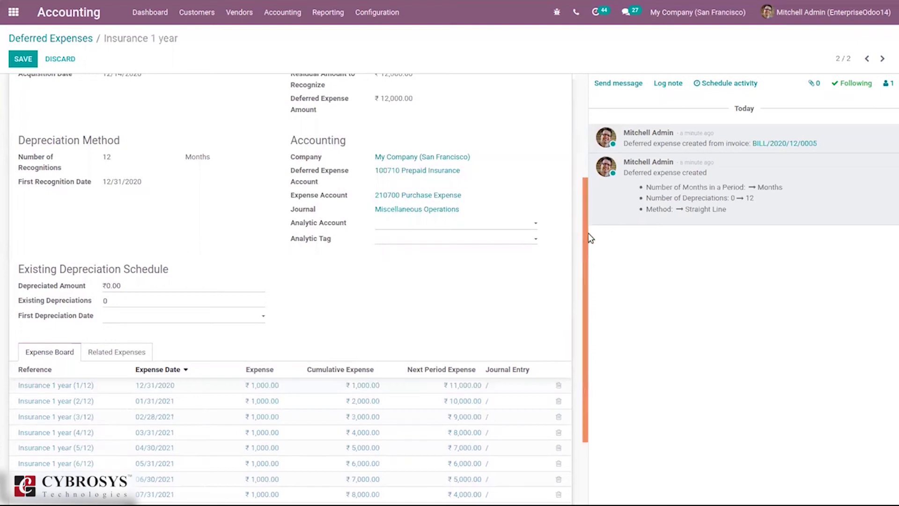
drag(587, 239, 570, 111)
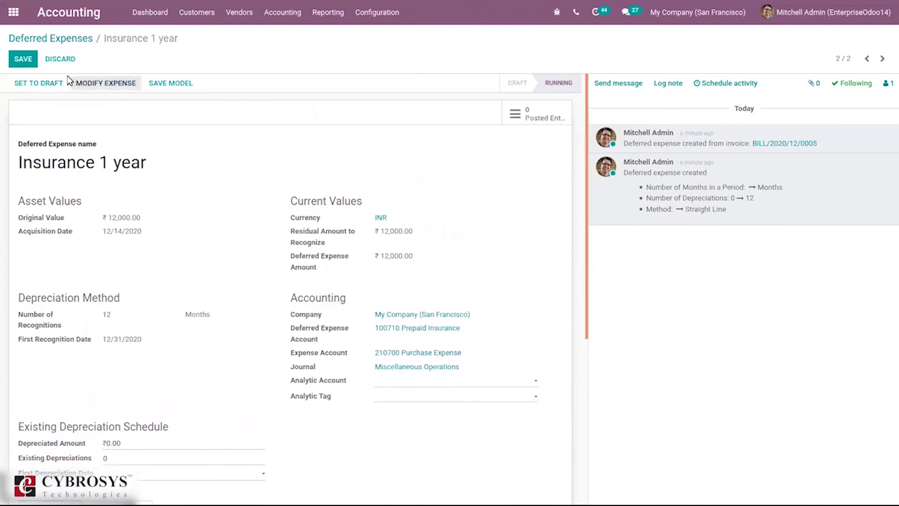
Return the deferred expense to draft and confirm it again, and view its modification options without applying any
click(53, 82)
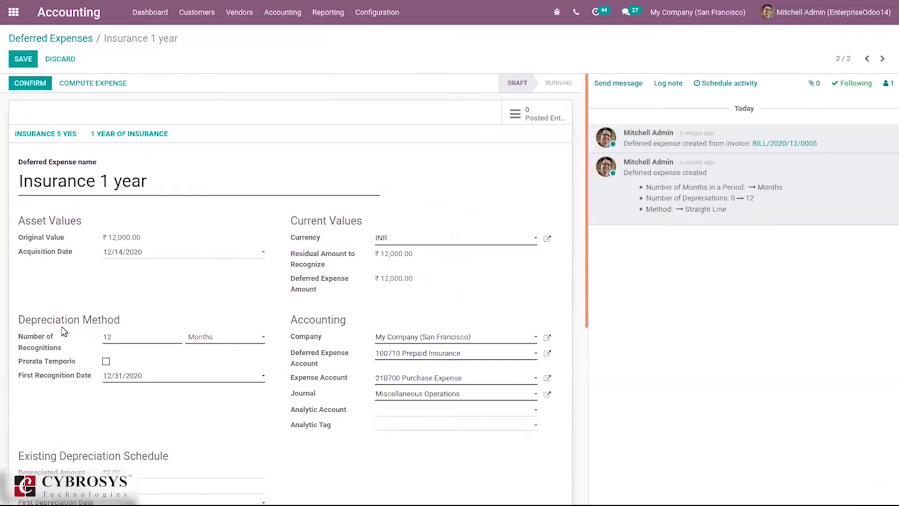
click(33, 84)
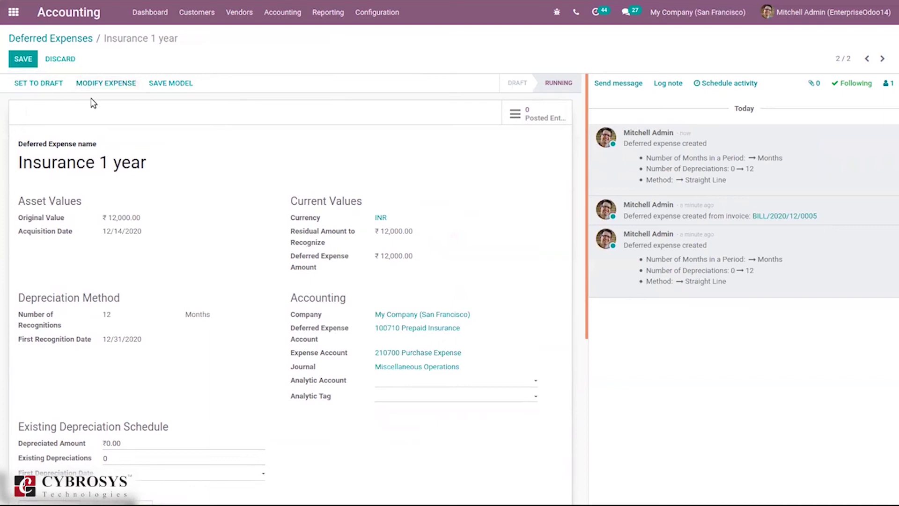
click(86, 83)
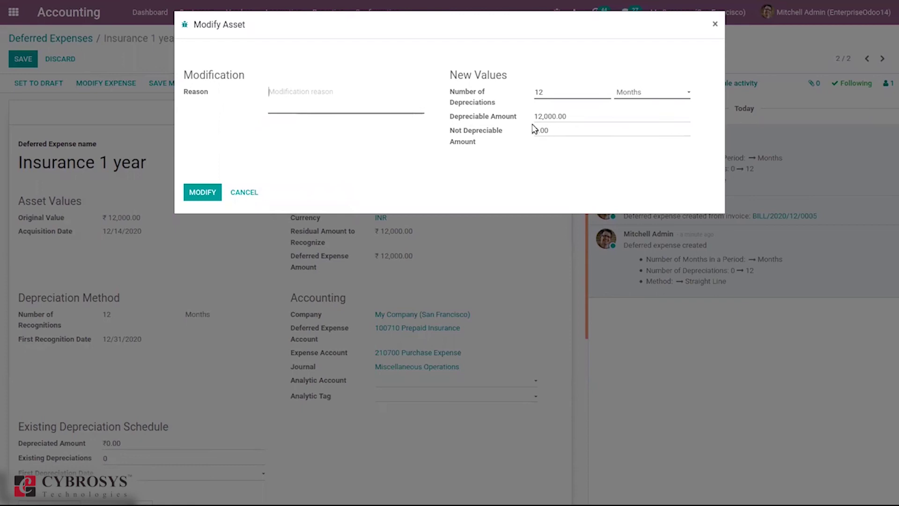
click(243, 193)
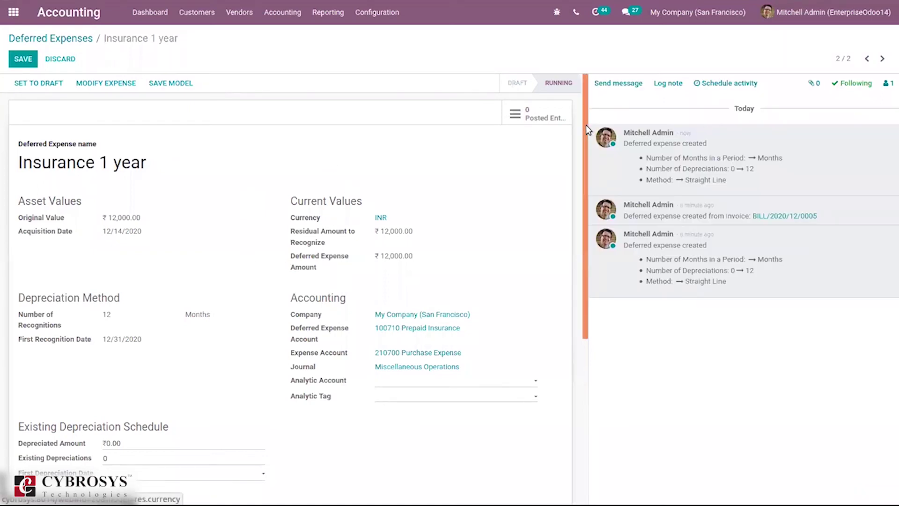
Review the deferred expense's Expense Board and Related Expenses, and open its linked journal entries
drag(592, 132, 595, 299)
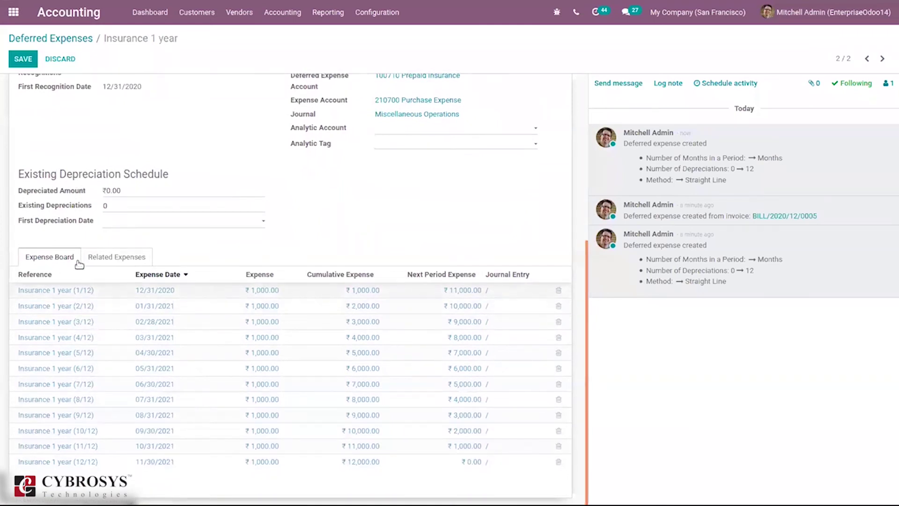
mouse_move(206, 265)
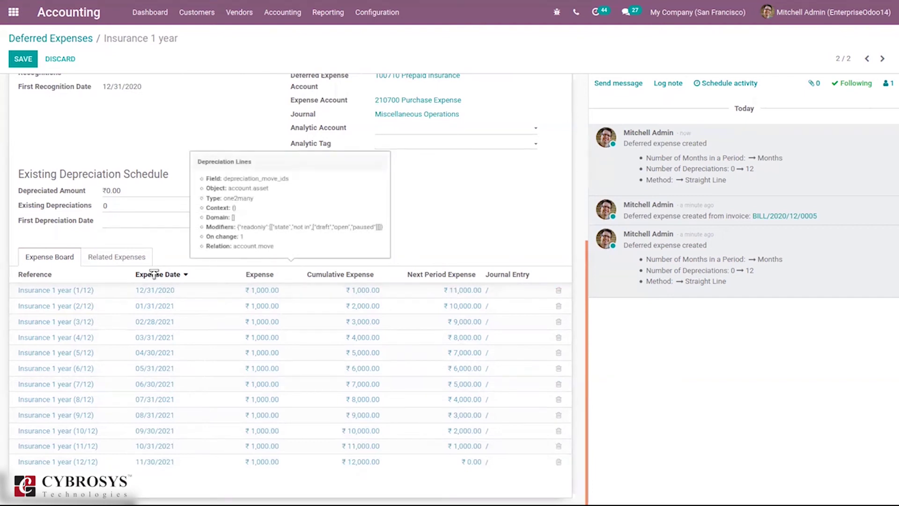
click(120, 257)
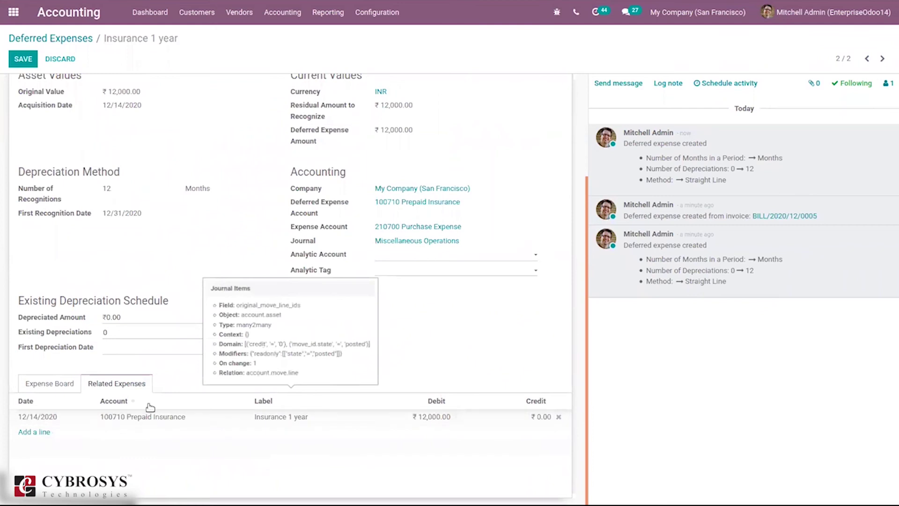
click(37, 388)
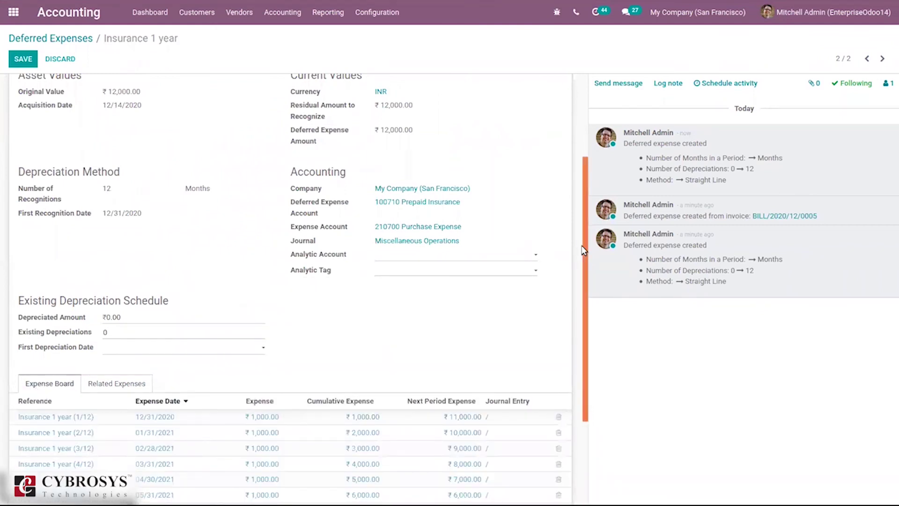
drag(584, 250, 566, 81)
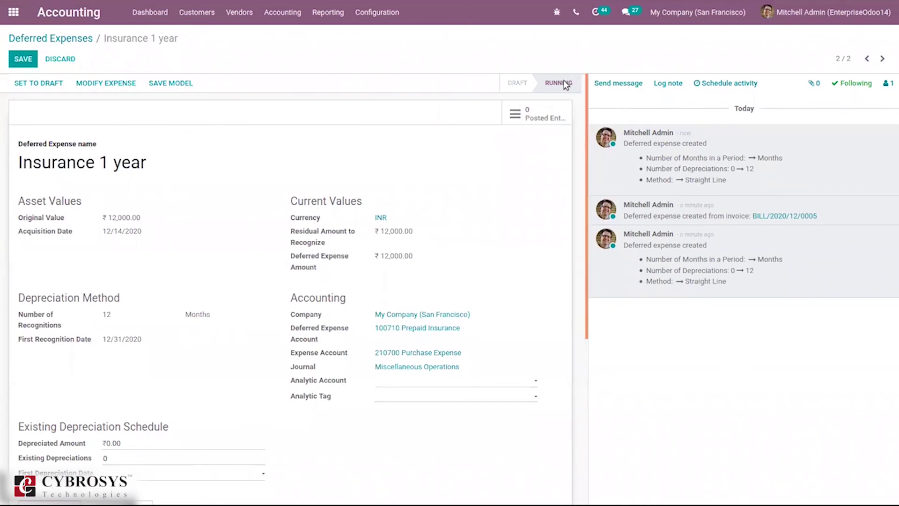
click(552, 117)
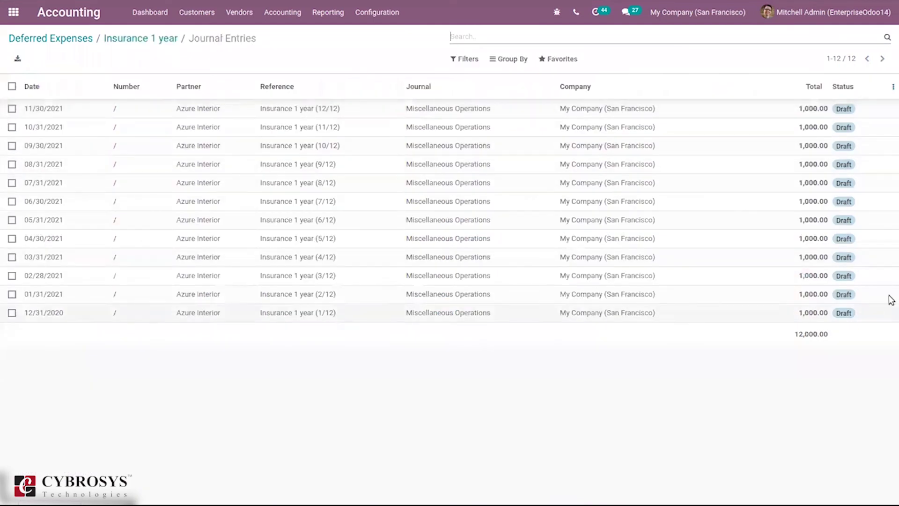
Start posting the 05/31/2021 journal entry for Insurance 1 year (6/12) and cancel before posting it
click(11, 220)
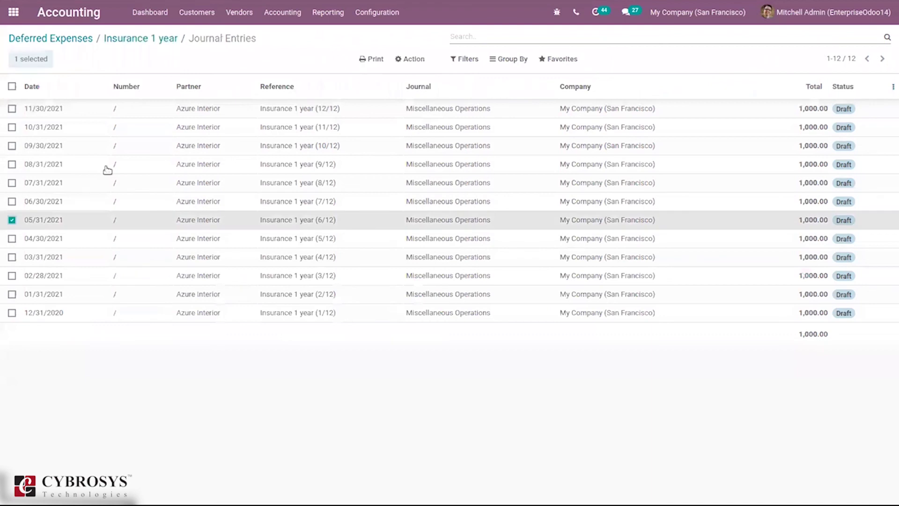
click(407, 59)
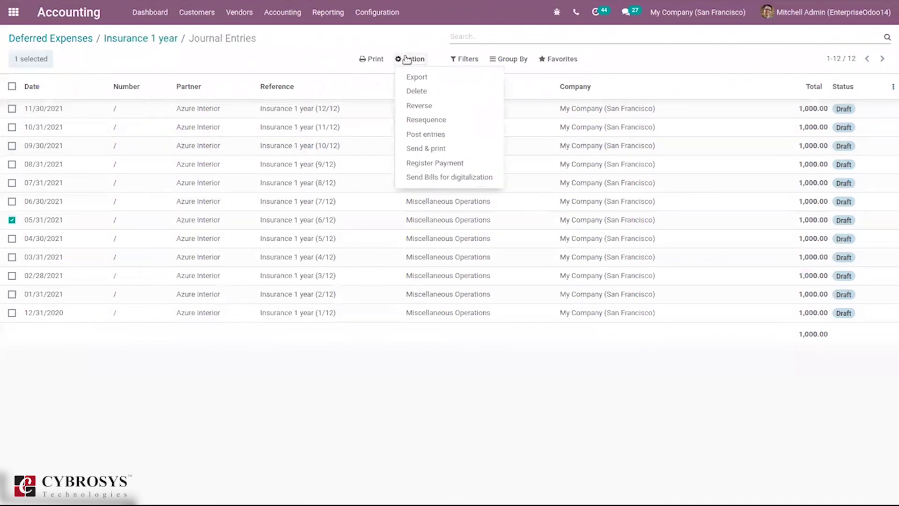
click(425, 134)
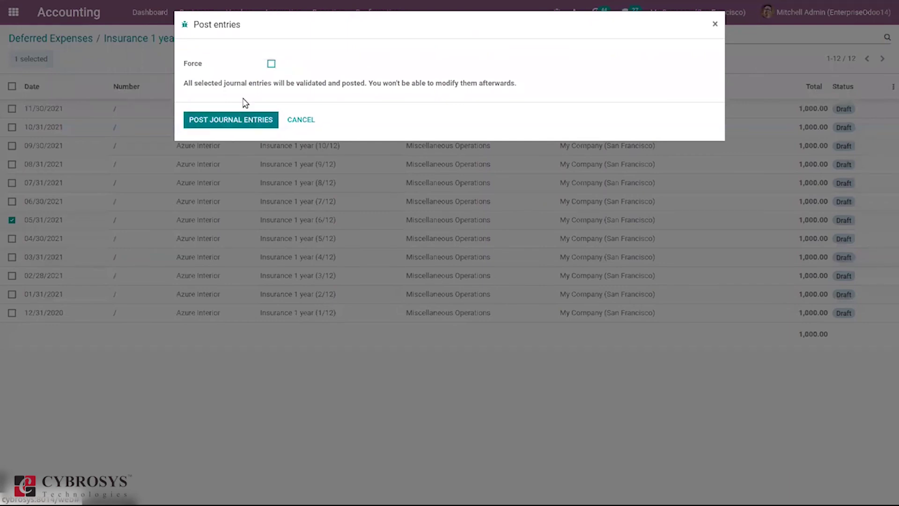
click(300, 121)
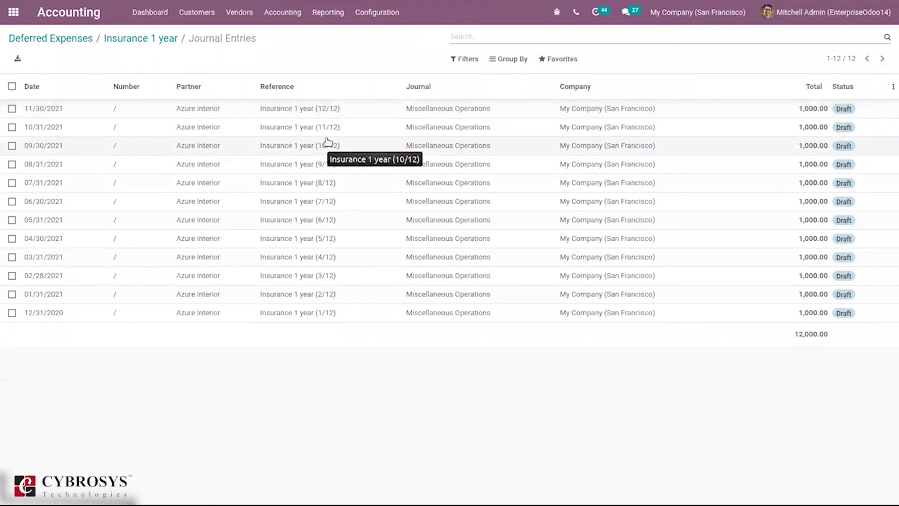
Open the draft journal entry Insurance 1 year (10/12) and examine its journal items
click(363, 153)
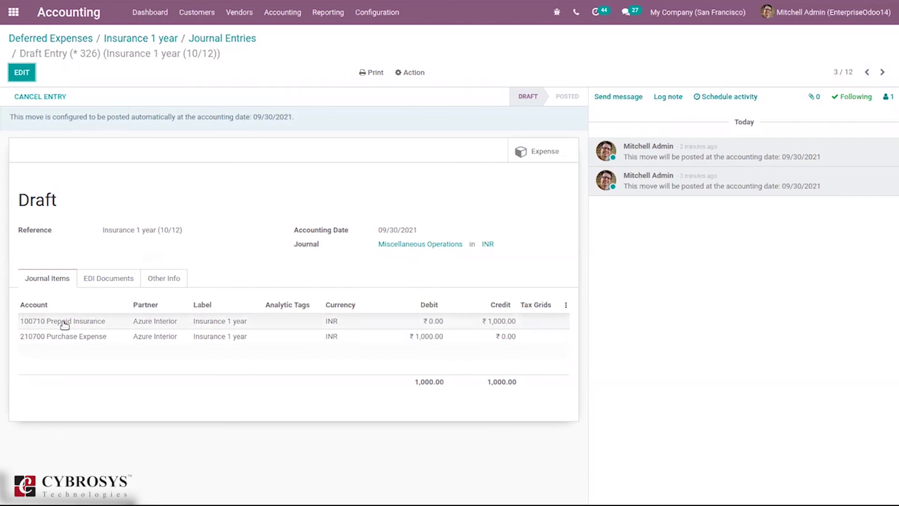
Review the EDI documents and other information of the draft entry Insurance 1 year (10/12)
mouse_move(66, 323)
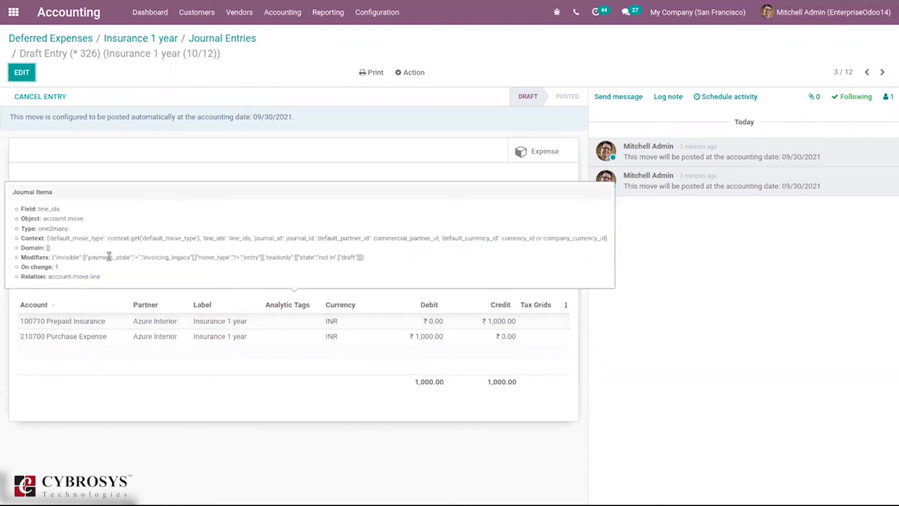
click(113, 281)
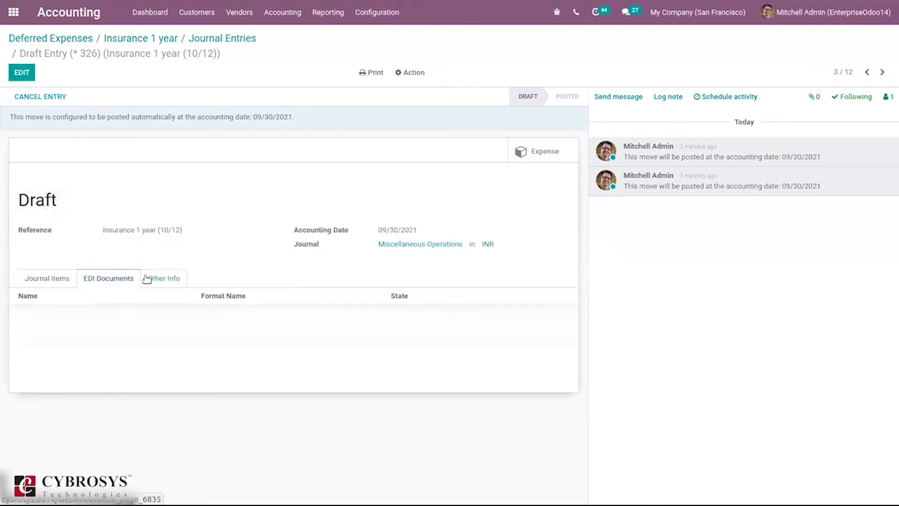
click(153, 279)
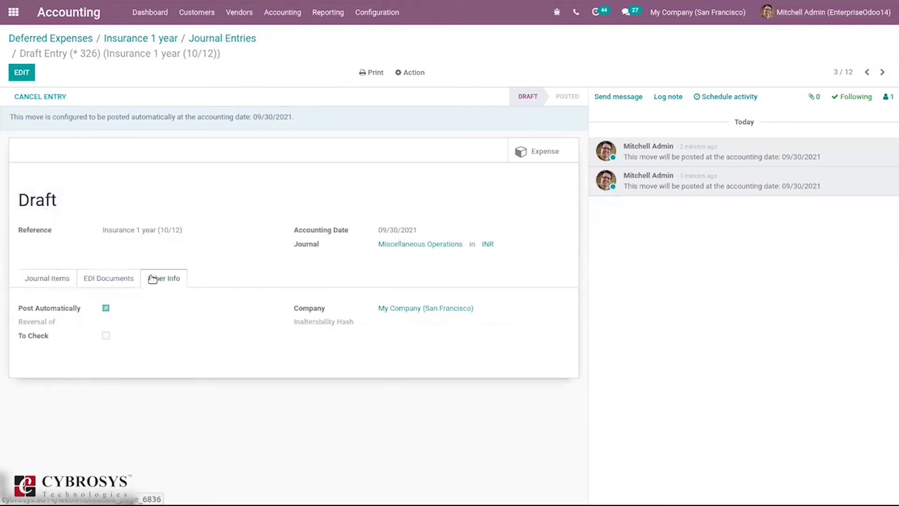
Edit the entry, switch Post Automatically off and back on, and save it
click(24, 78)
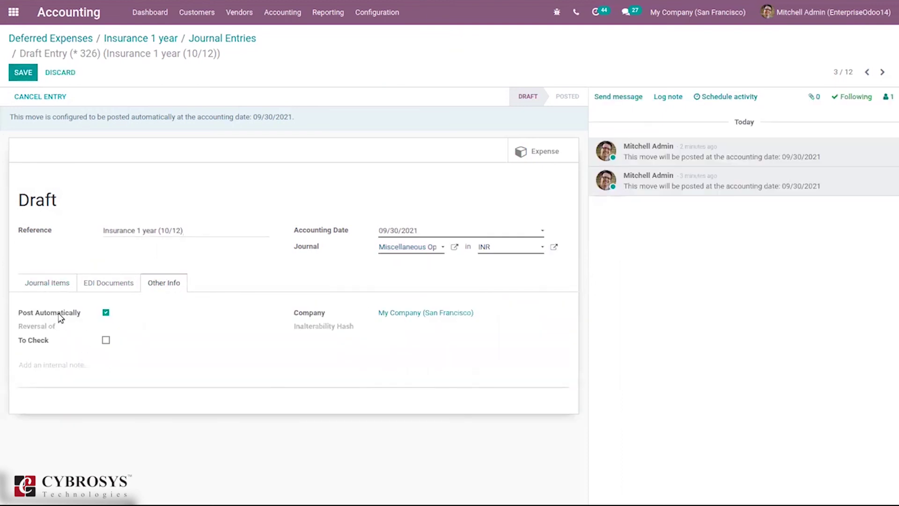
click(105, 313)
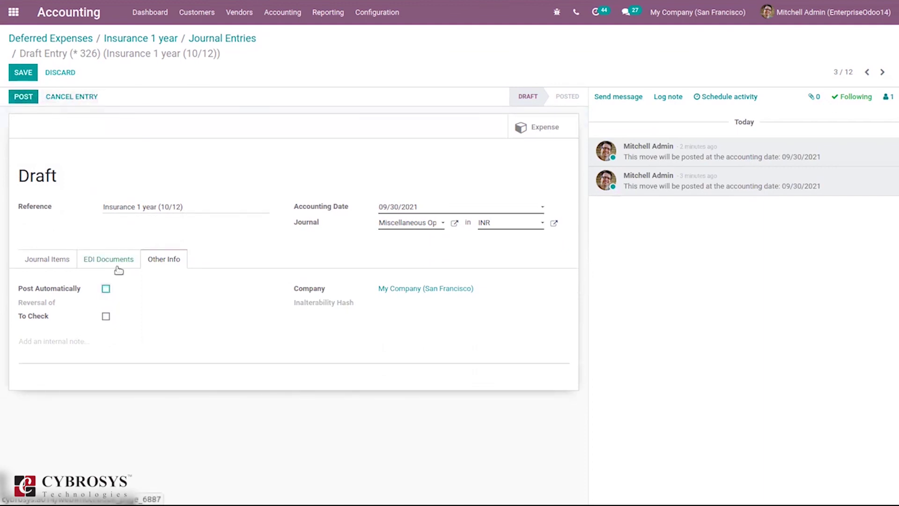
click(106, 289)
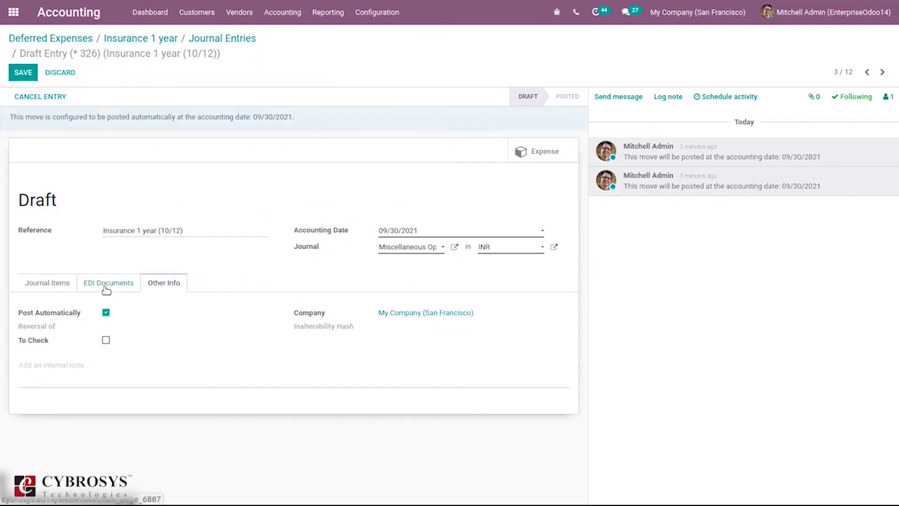
click(24, 72)
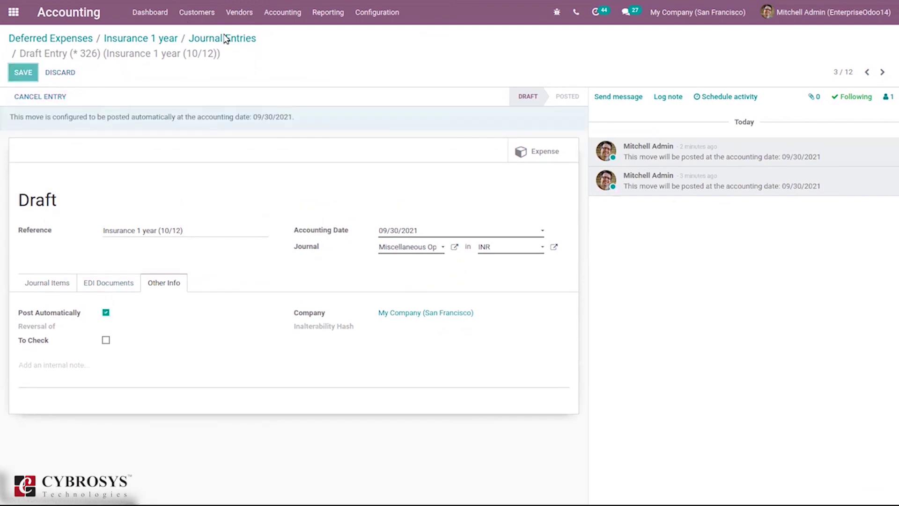
View the draft journal entry Insurance 1 year (8/12) and return to the list of journal entries
click(242, 38)
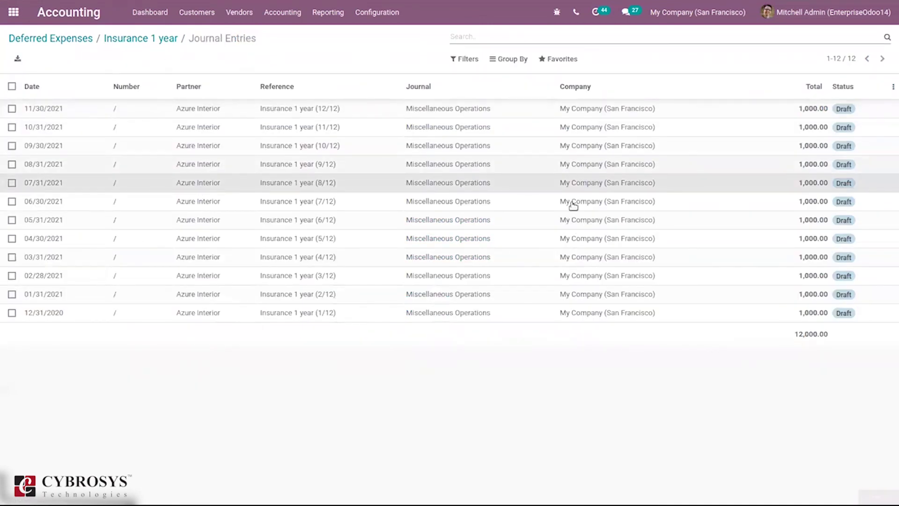
click(565, 183)
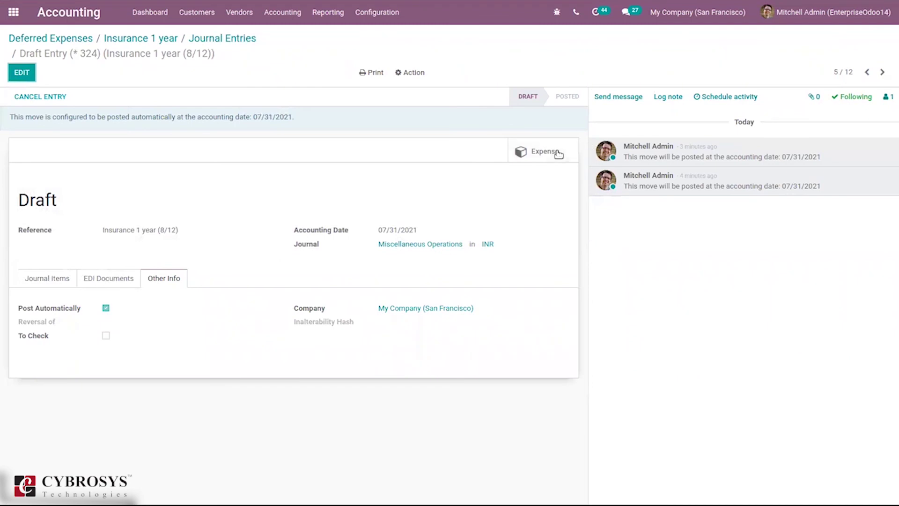
click(194, 39)
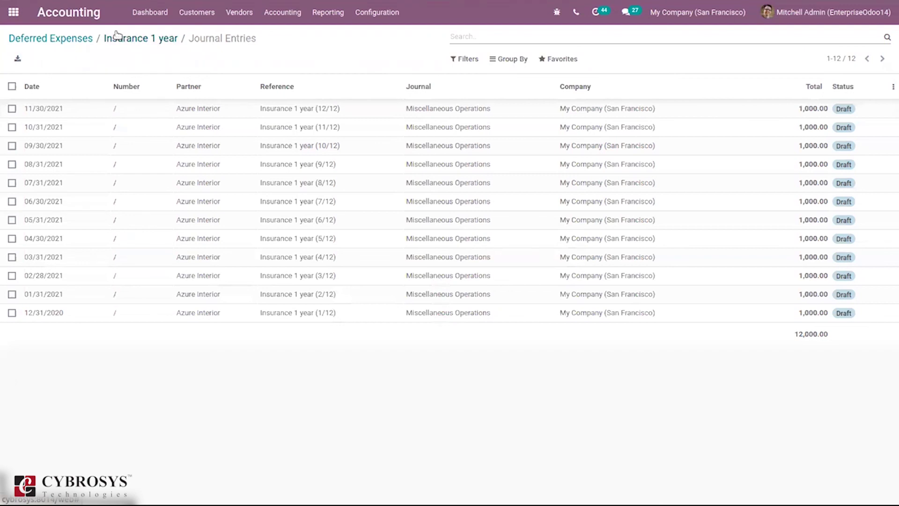
Return to the Insurance 1 year expense, view its available actions without applying any, and go back to the deferred expenses list
click(117, 37)
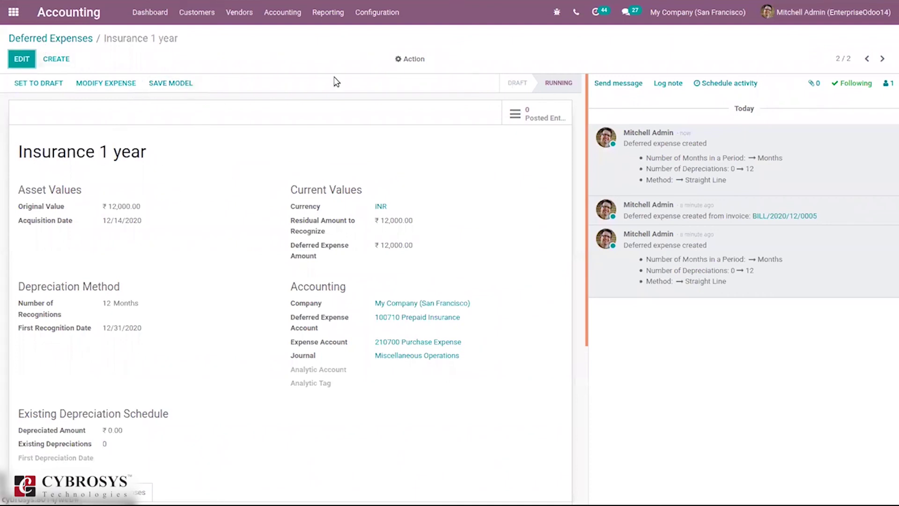
click(412, 60)
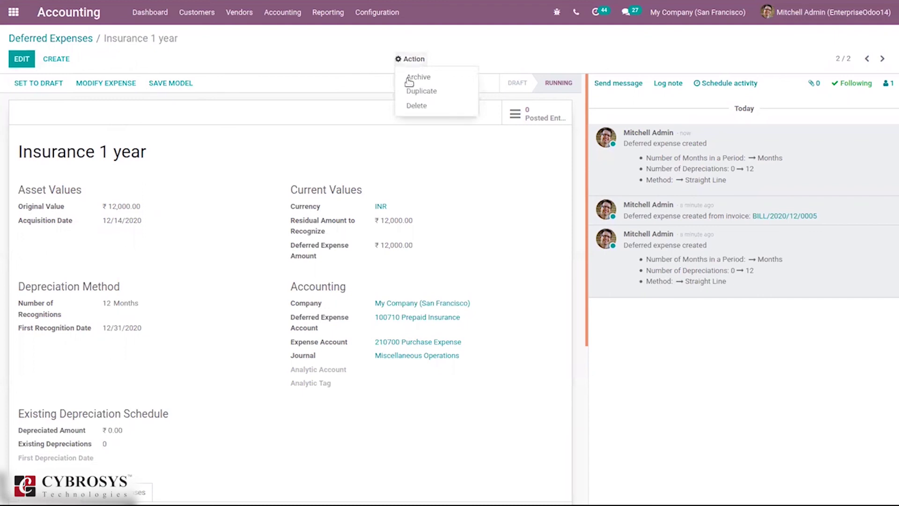
click(260, 117)
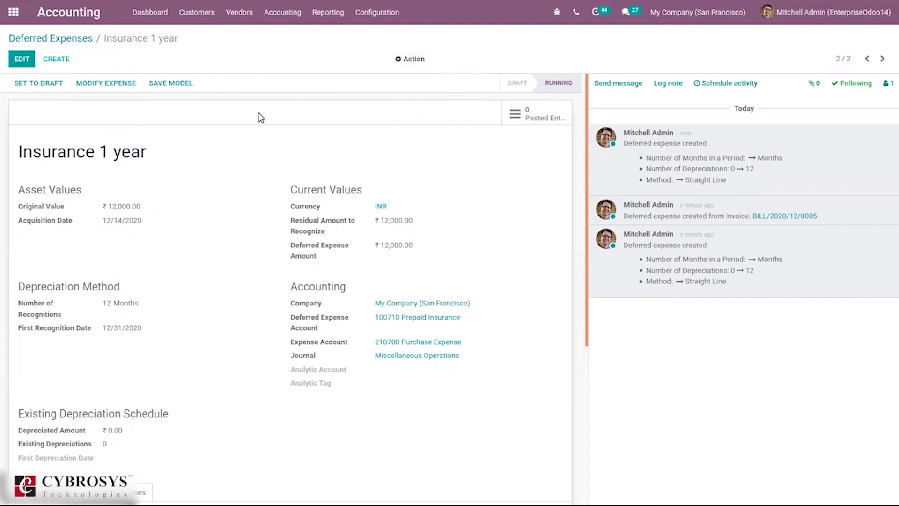
click(64, 39)
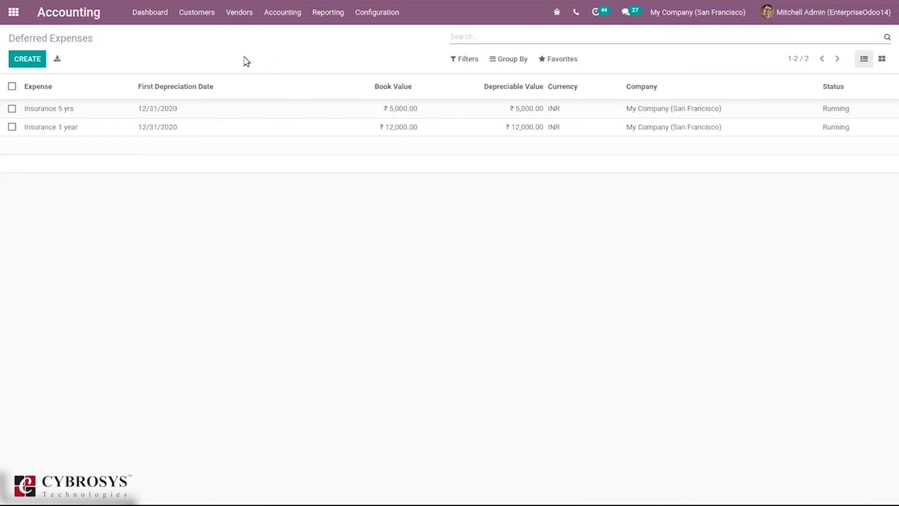
Open the Balance Sheet report and examine the journal items of 100710 Prepaid Insurance under Current Assets
click(320, 13)
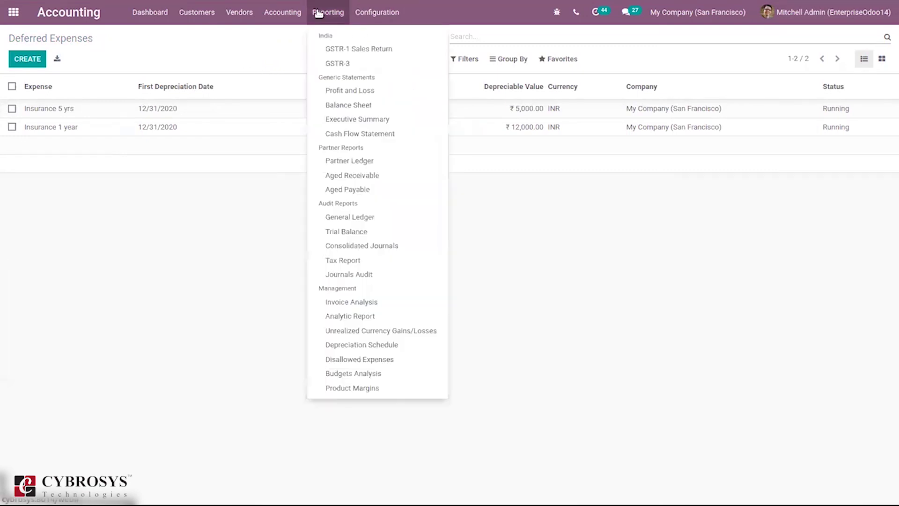
click(343, 109)
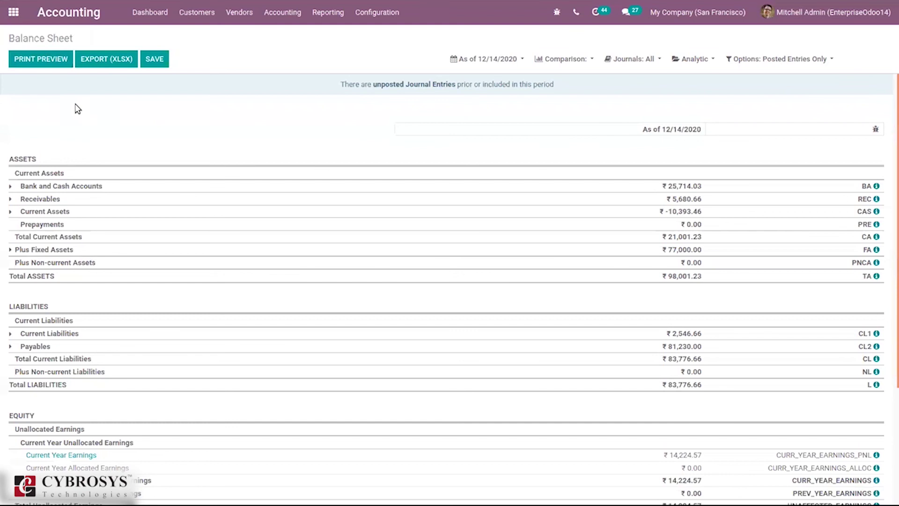
click(11, 214)
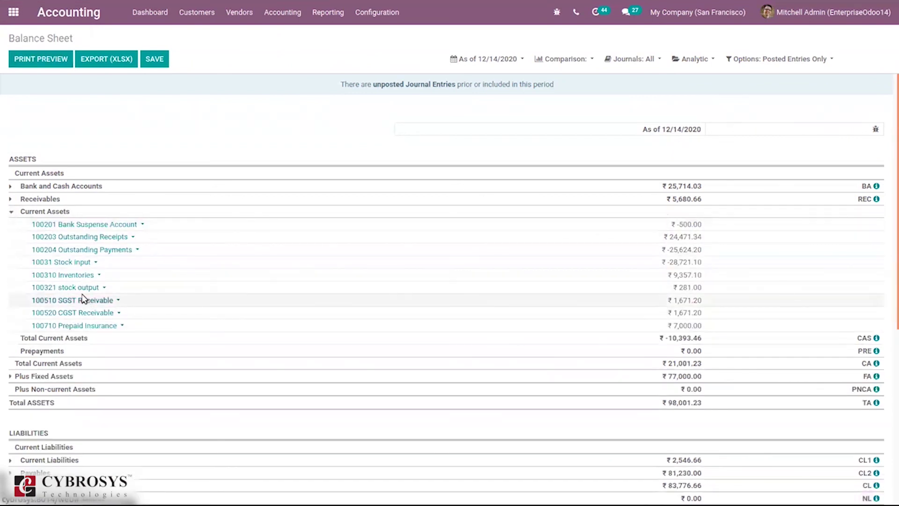
click(96, 326)
click(70, 358)
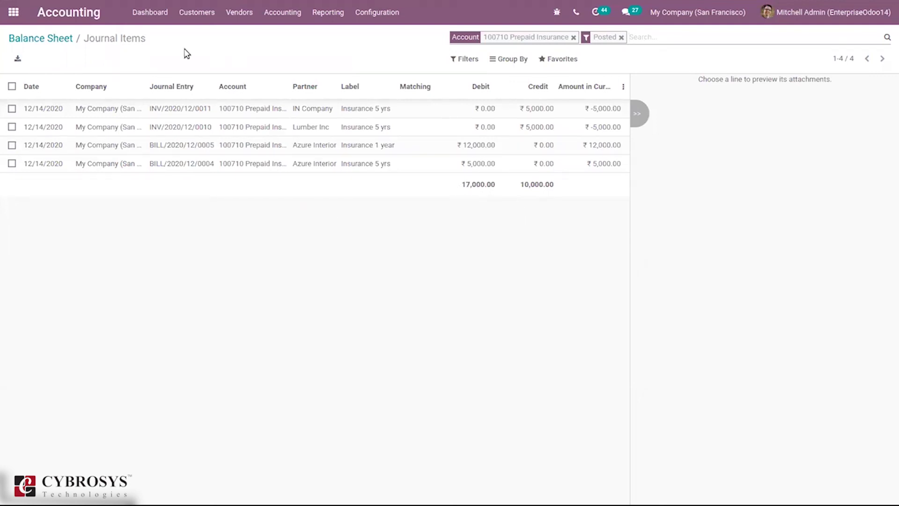
click(58, 37)
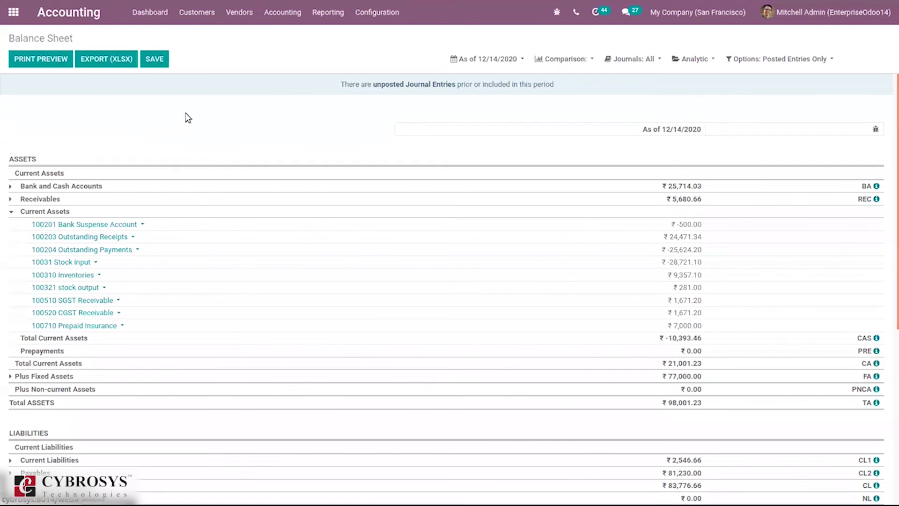
click(16, 211)
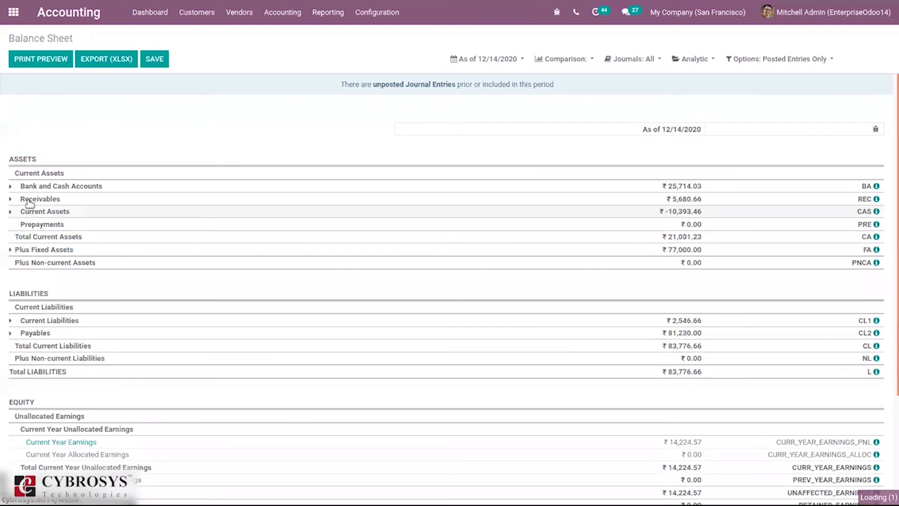
click(369, 19)
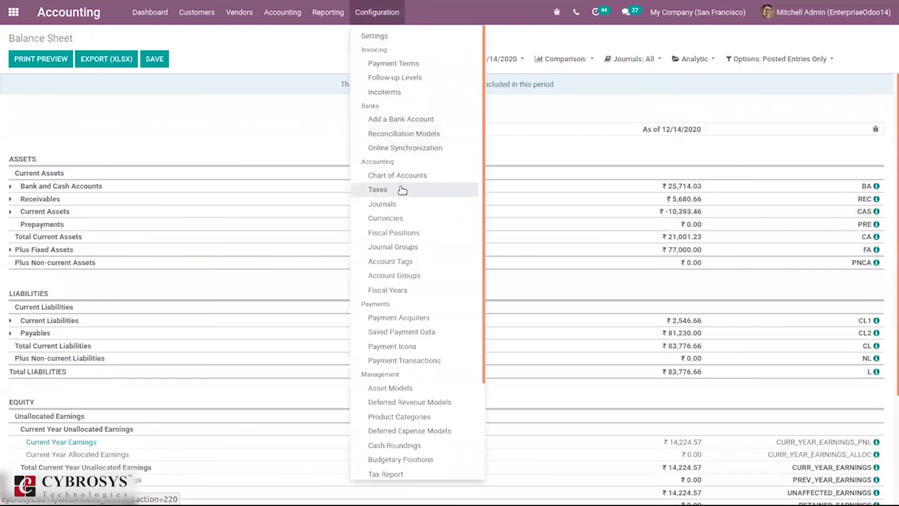
click(328, 12)
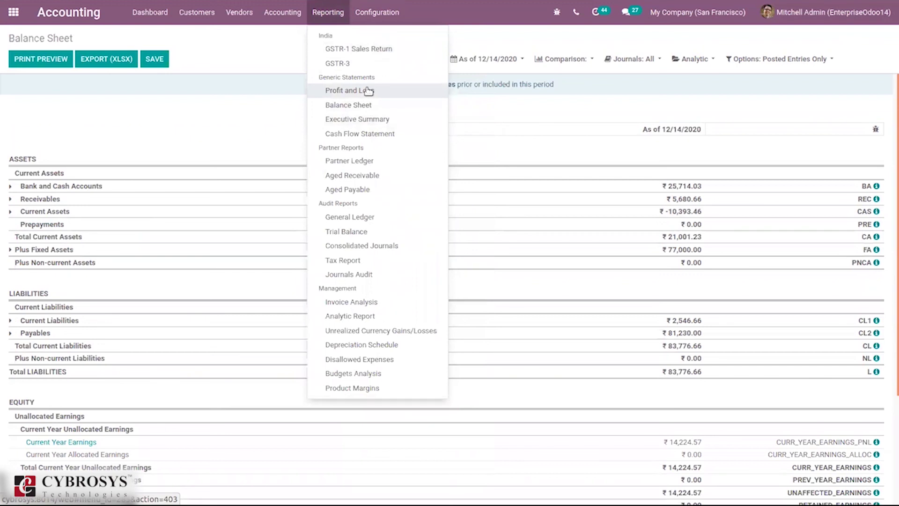
click(219, 121)
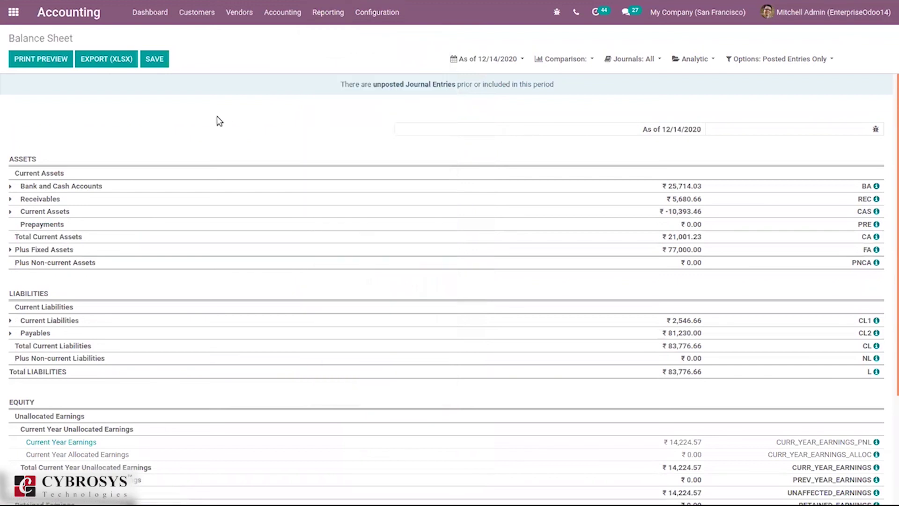